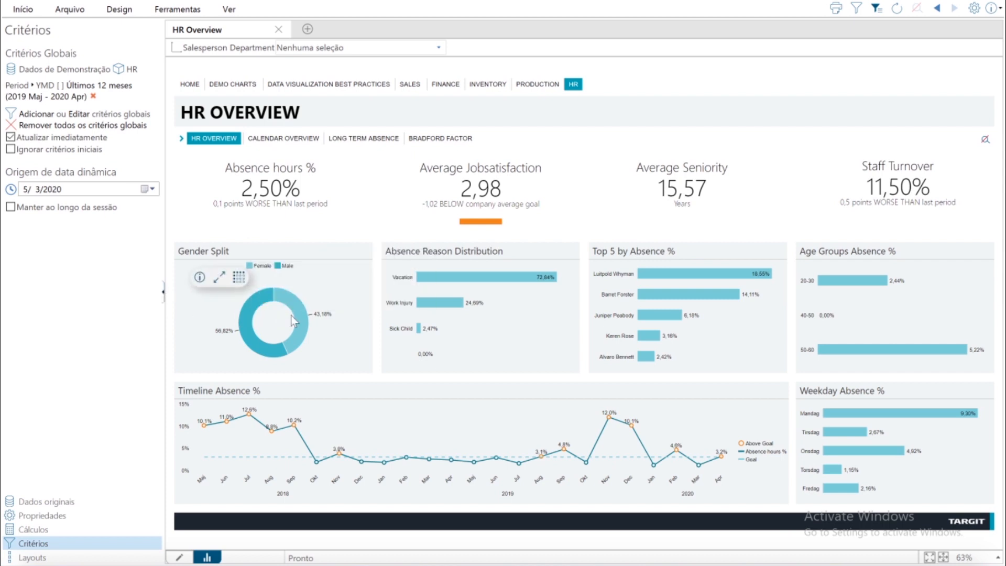
Filter the HR Overview dashboard by Female in the Gender Split chart and clear that filter again
click(303, 324)
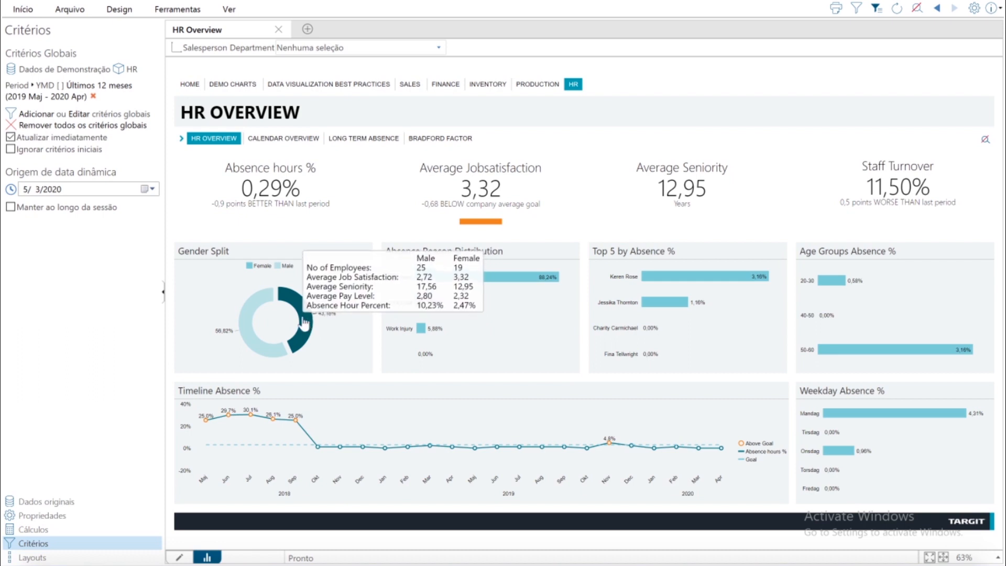
click(336, 343)
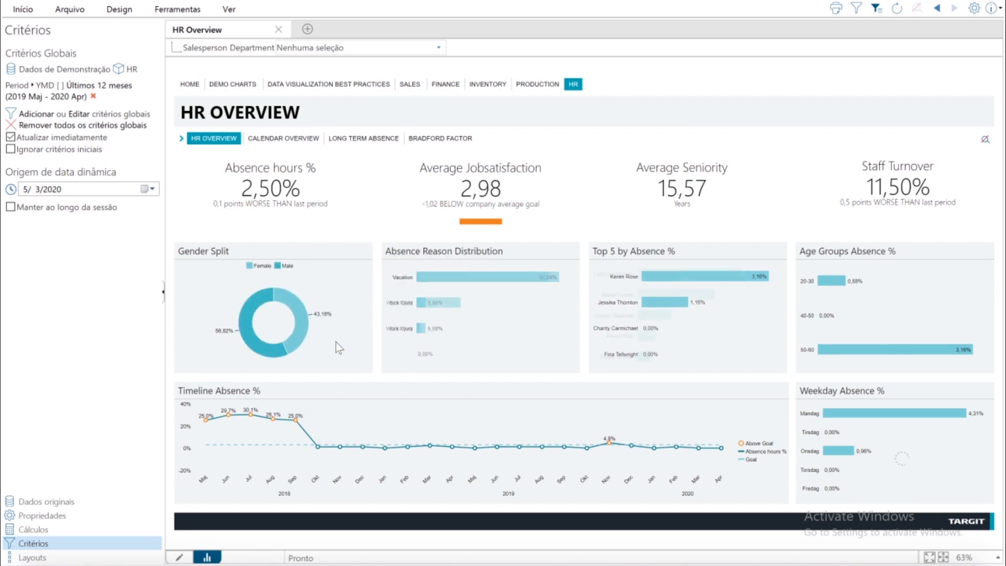
click(305, 325)
Filter the dashboard to the Sales department with the Salesperson Department criterion
click(440, 48)
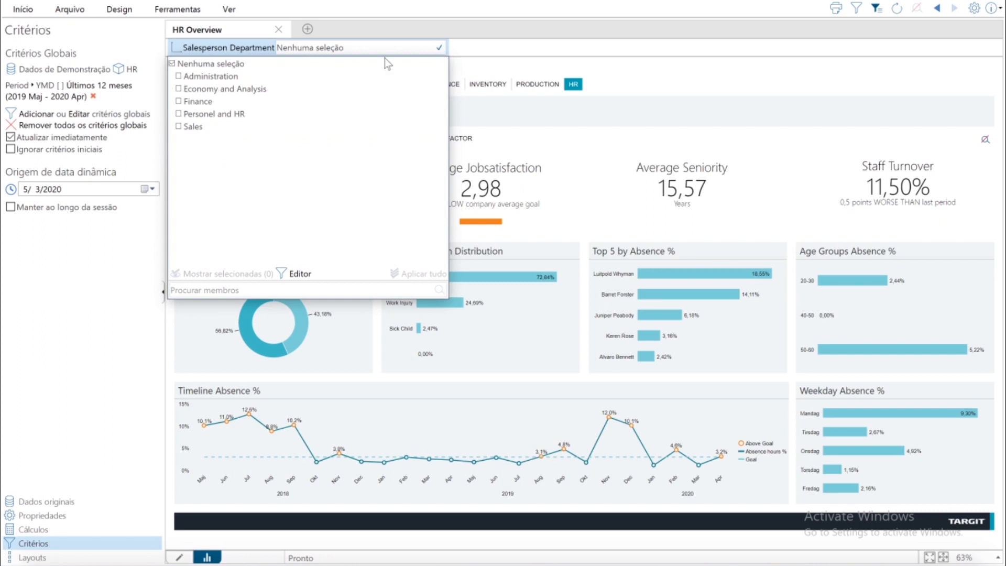
click(179, 126)
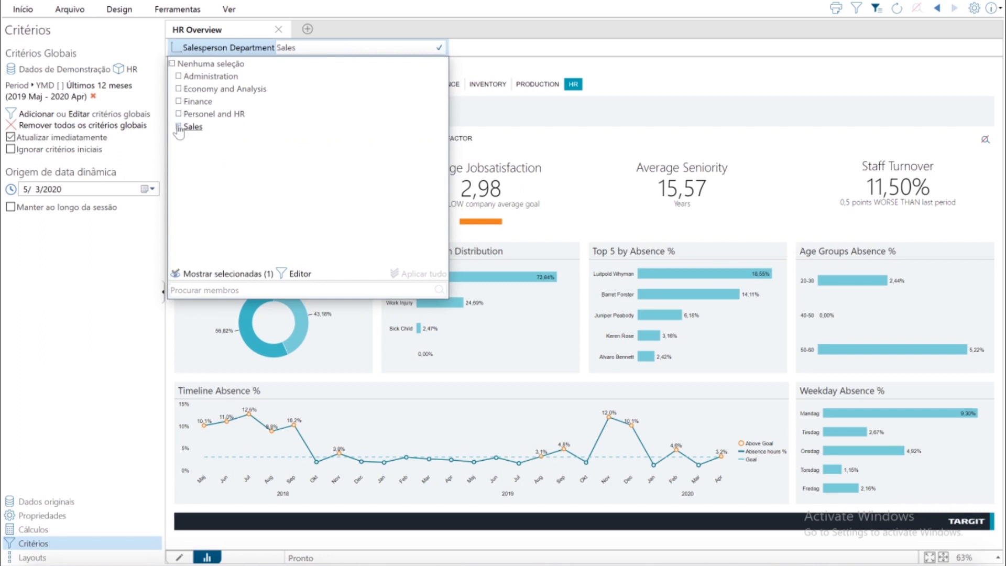
click(439, 48)
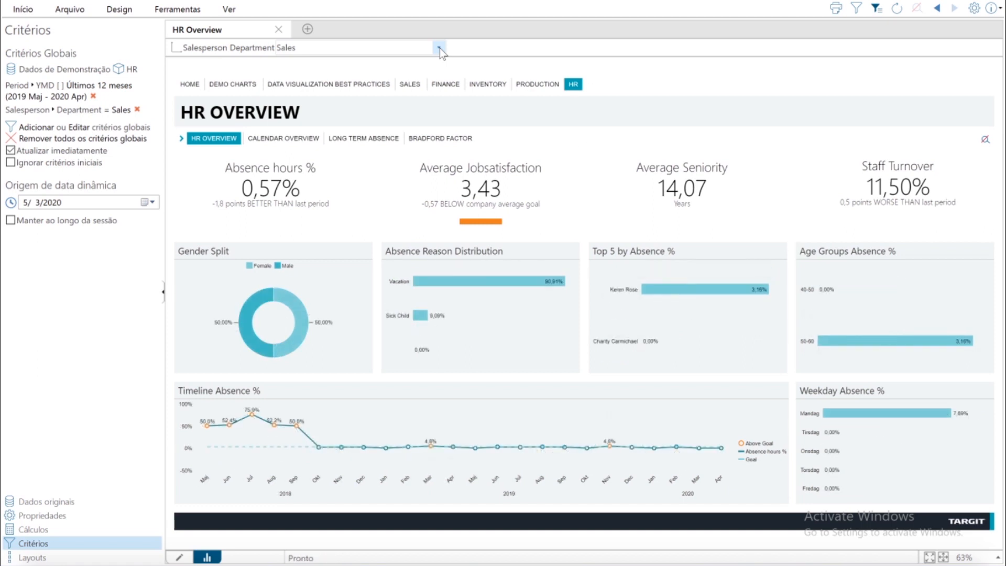
Remove Sales from the Salesperson Department criterion and apply the empty selection
click(440, 48)
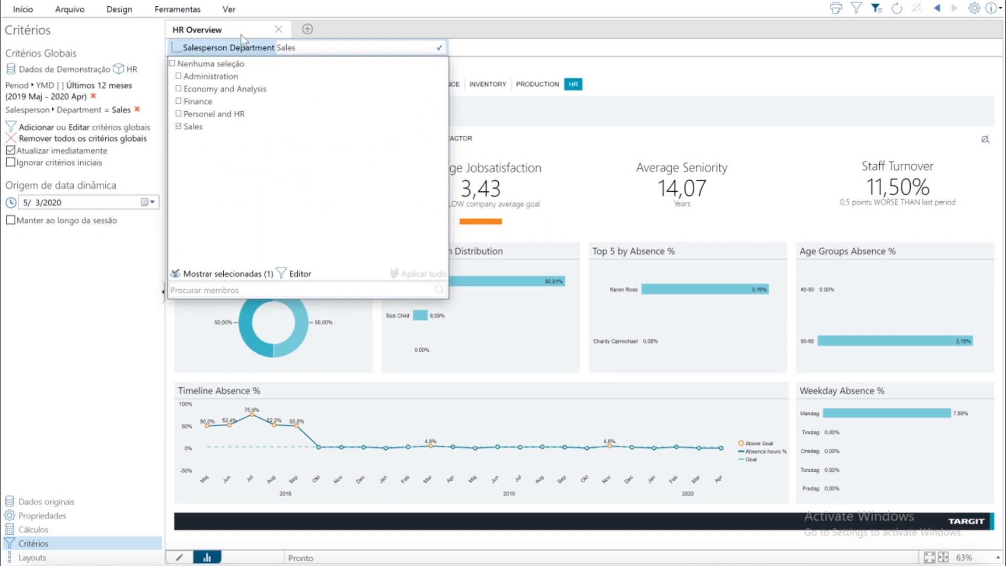
click(178, 127)
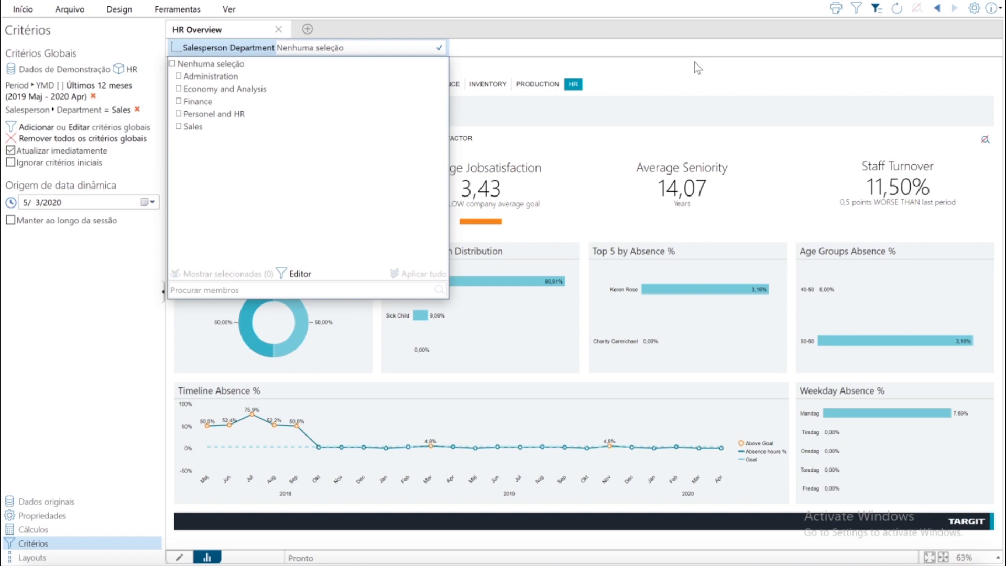
click(437, 52)
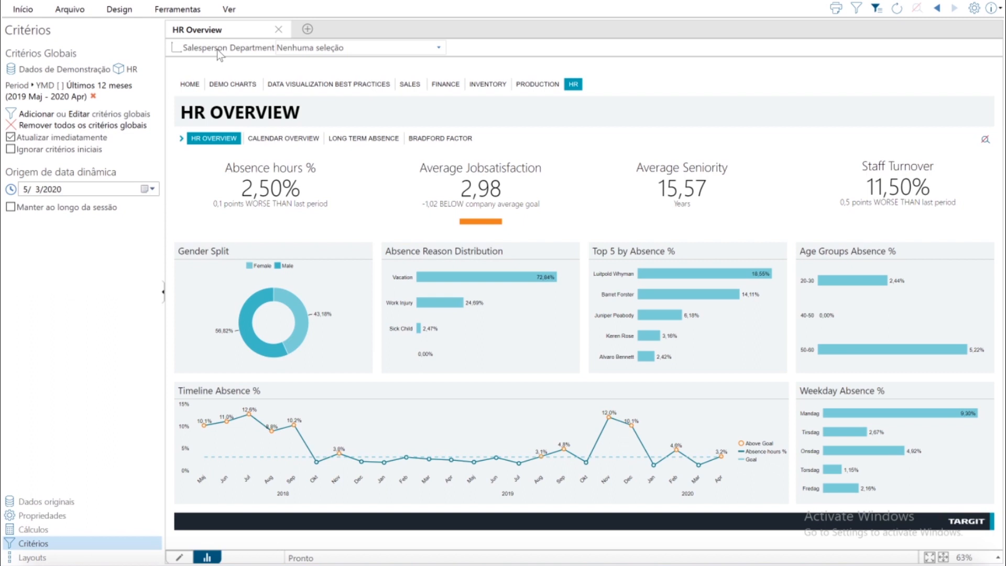
Select Sales as Salesperson Department and set its operator to "diferente de" in the criteria editor
click(440, 48)
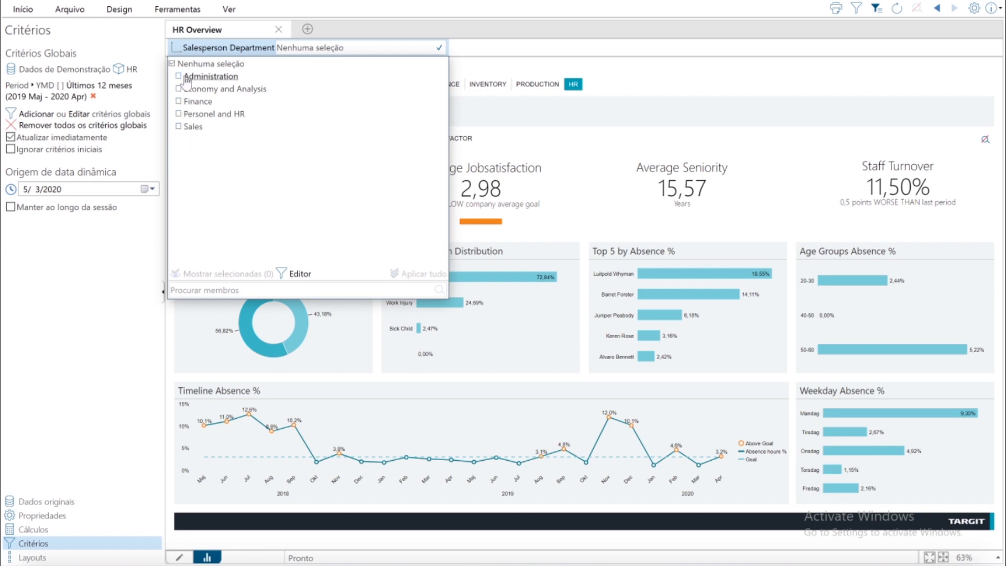
click(179, 126)
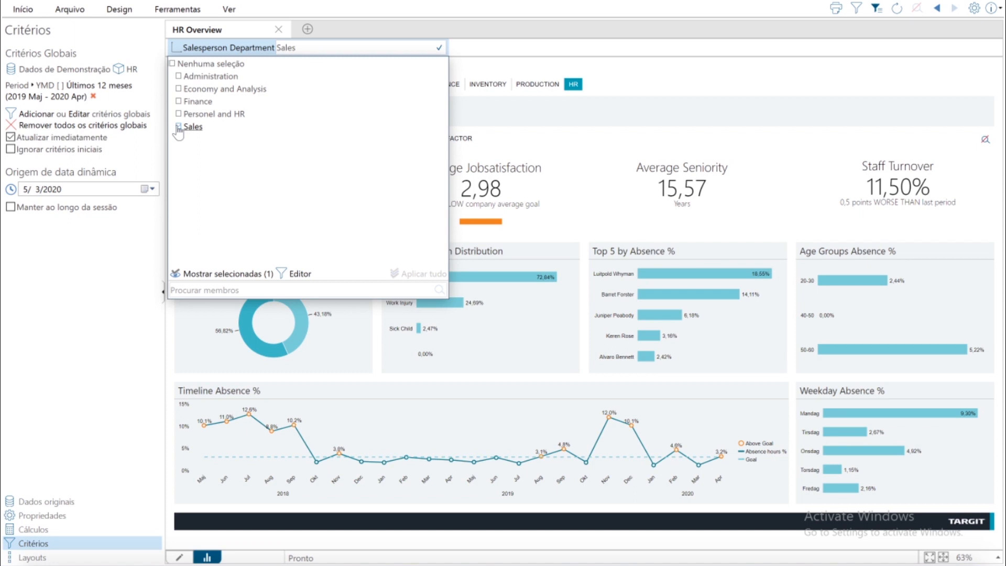
click(300, 275)
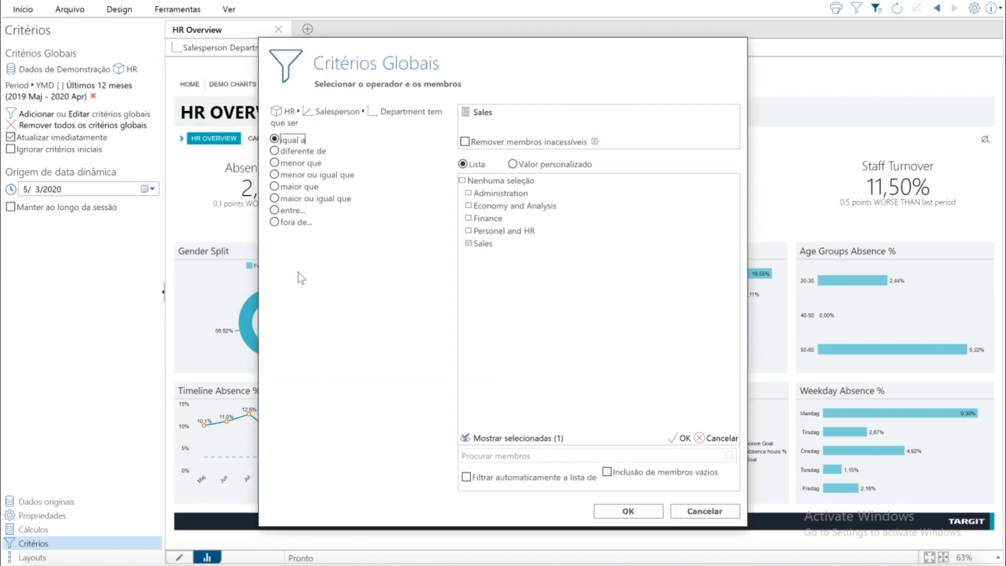
click(282, 152)
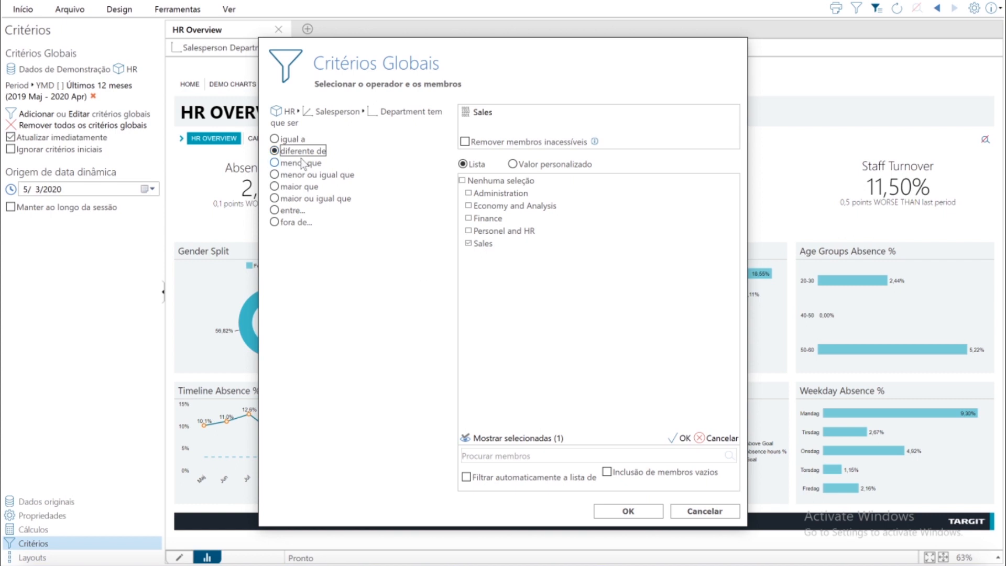
click(609, 507)
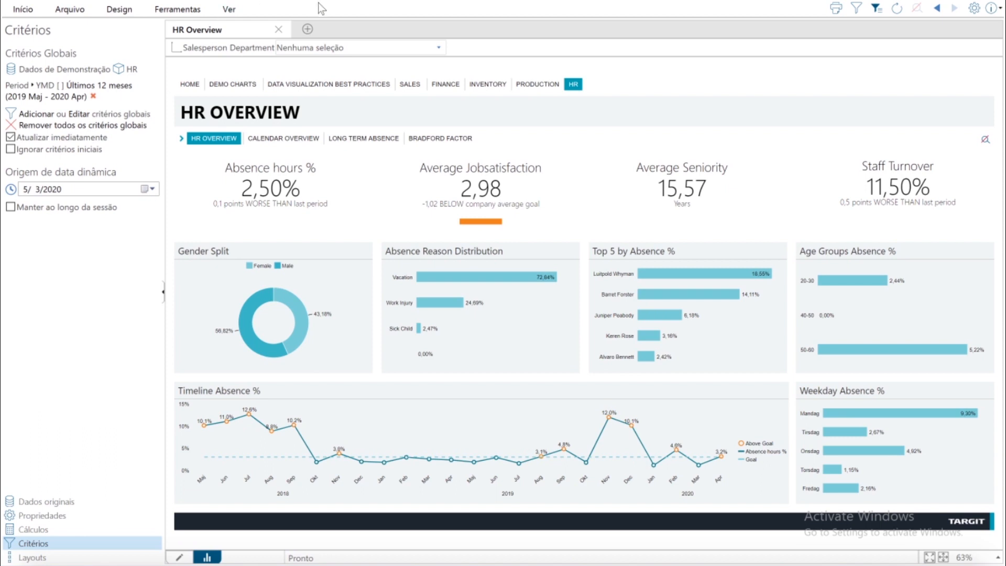
Search the Salesperson Department members for "sales, finance", select all matches and apply them as the filter
click(337, 46)
text(sales, finance)
key(Return)
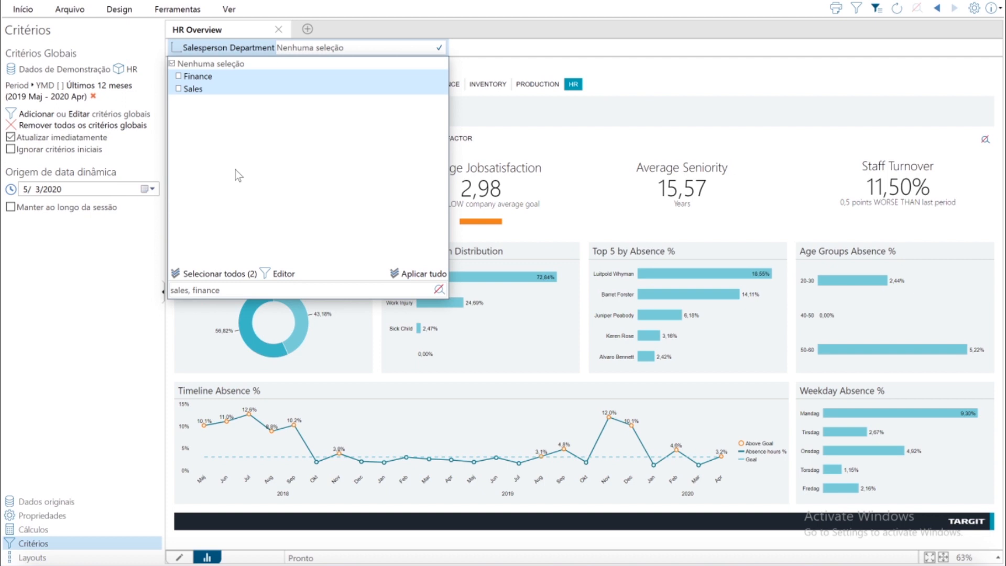
click(235, 273)
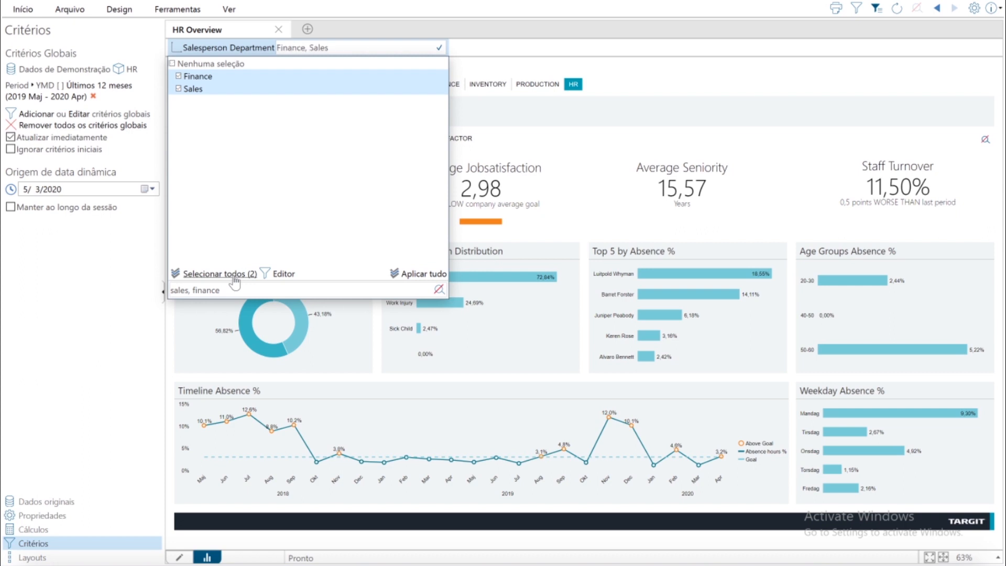
click(440, 50)
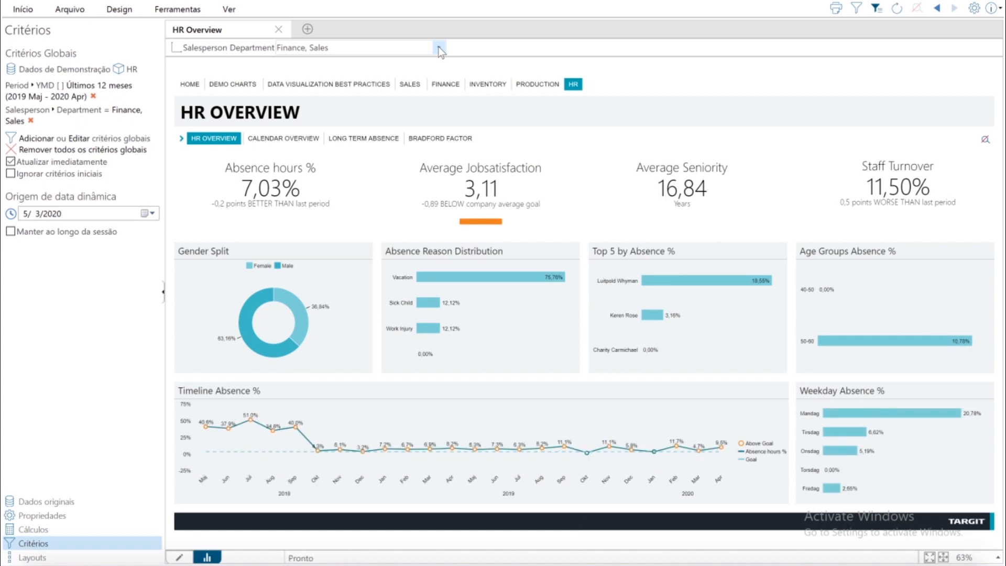
Search the Salesperson Department members for an exact match using "=sale"
click(398, 49)
text(=)
text(sael)
key(BackSpace)
key(BackSpace)
text(le)
key(Return)
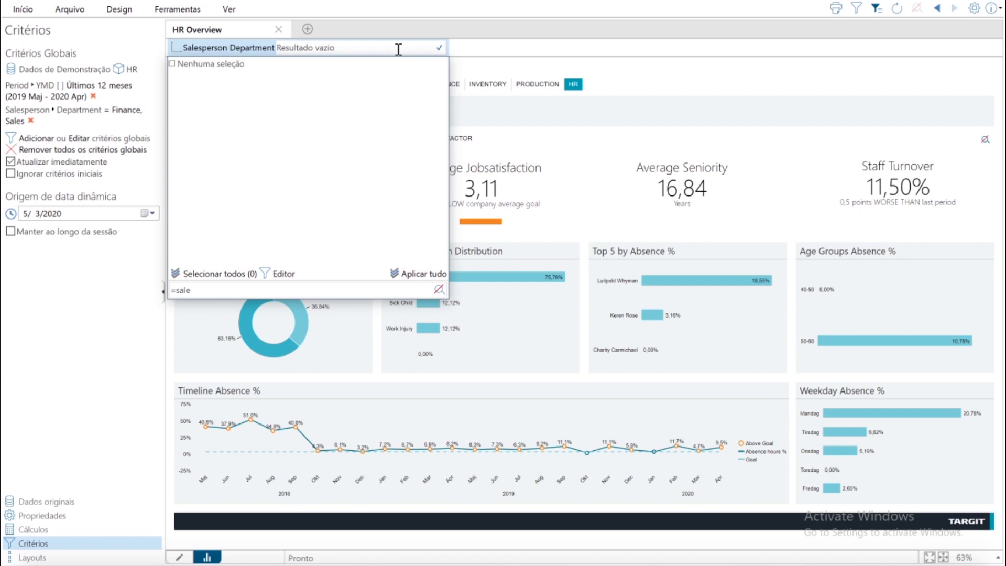
Search the Salesperson Department members for an exact match using "=finance"
click(398, 49)
click(398, 49)
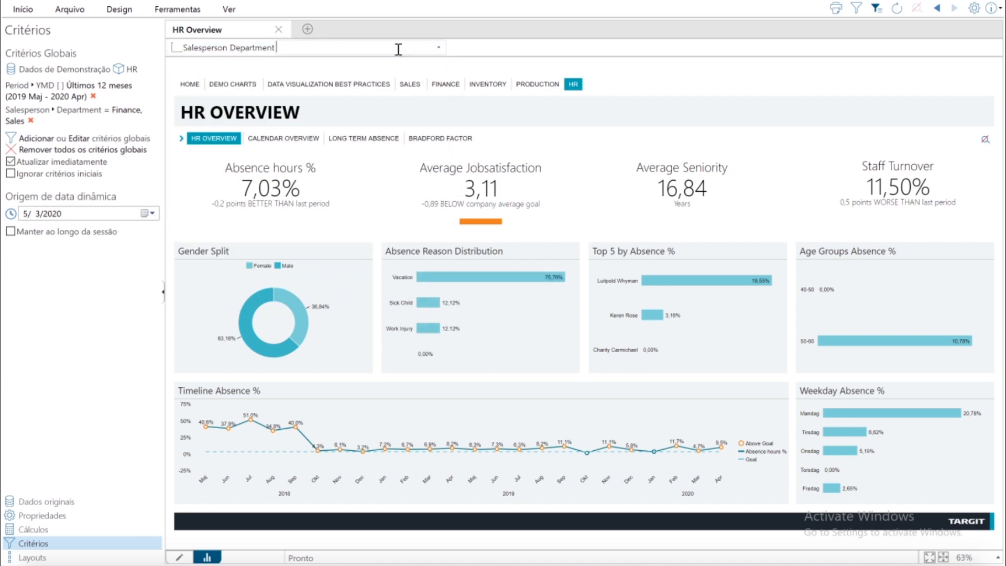
text(=)
text(finance)
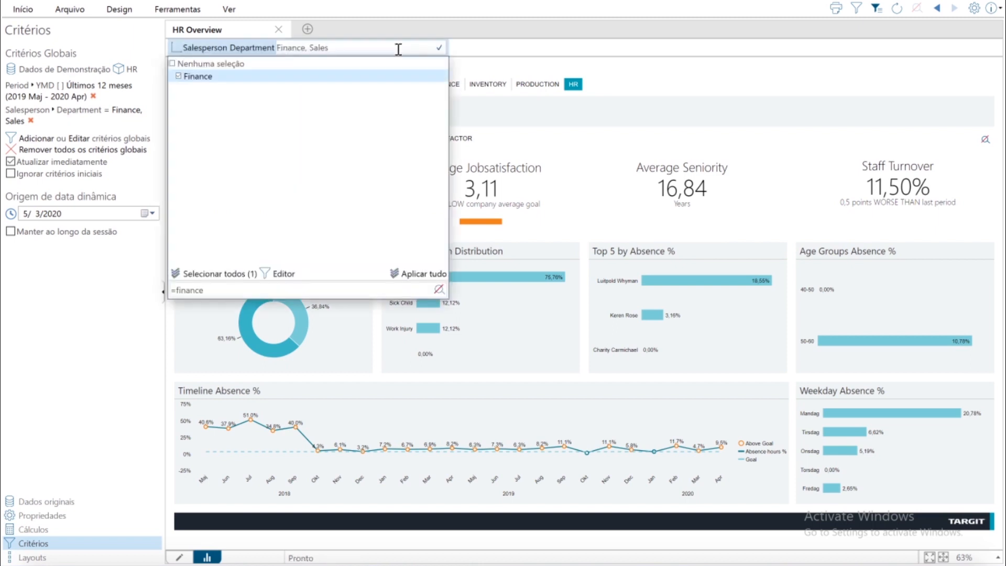
Reset the Salesperson Department criterion to "Nenhuma seleção"
click(439, 48)
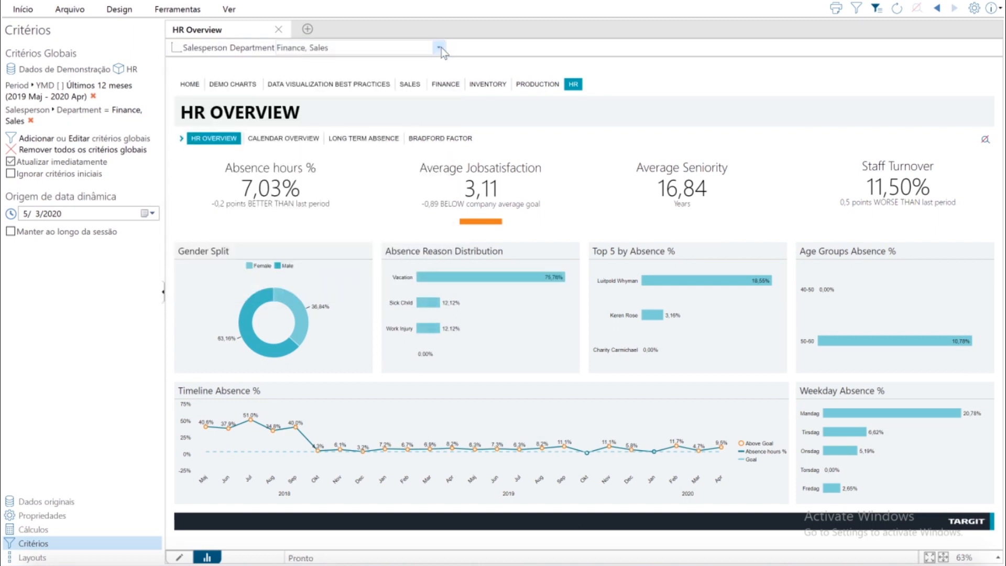
click(439, 48)
click(190, 64)
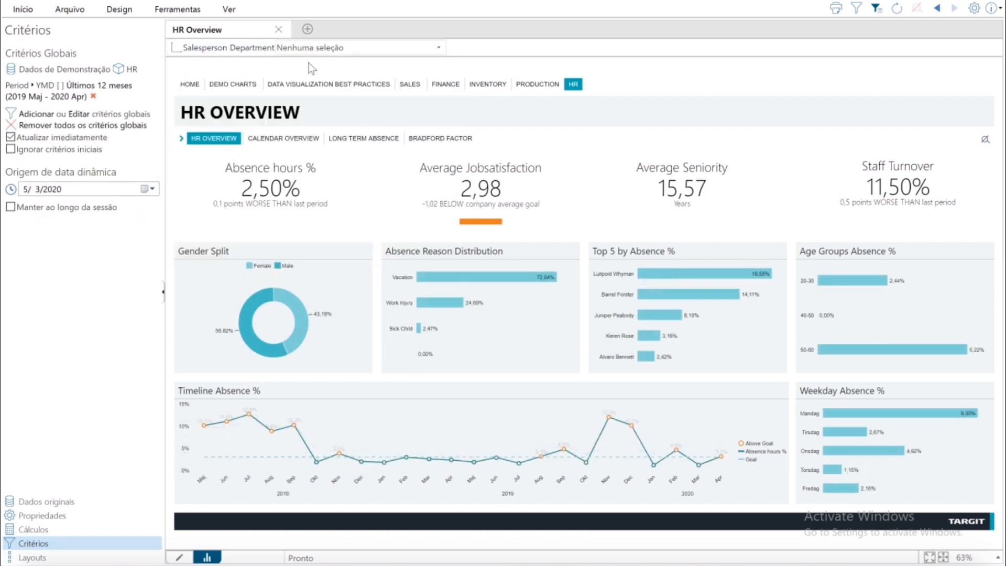
Search the Salesperson Department members with the exclusion expression "!s"
click(347, 52)
text(!)
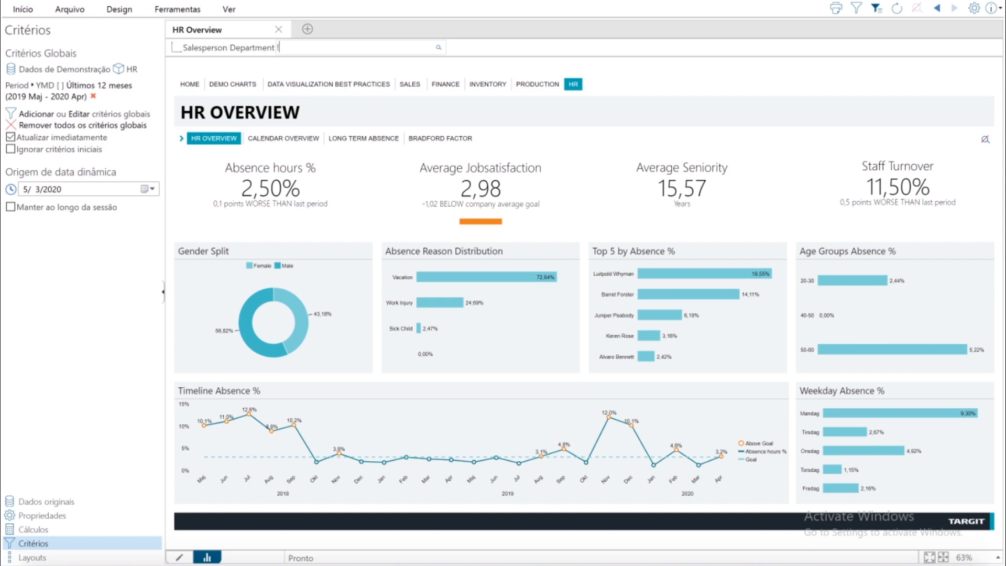
click(348, 52)
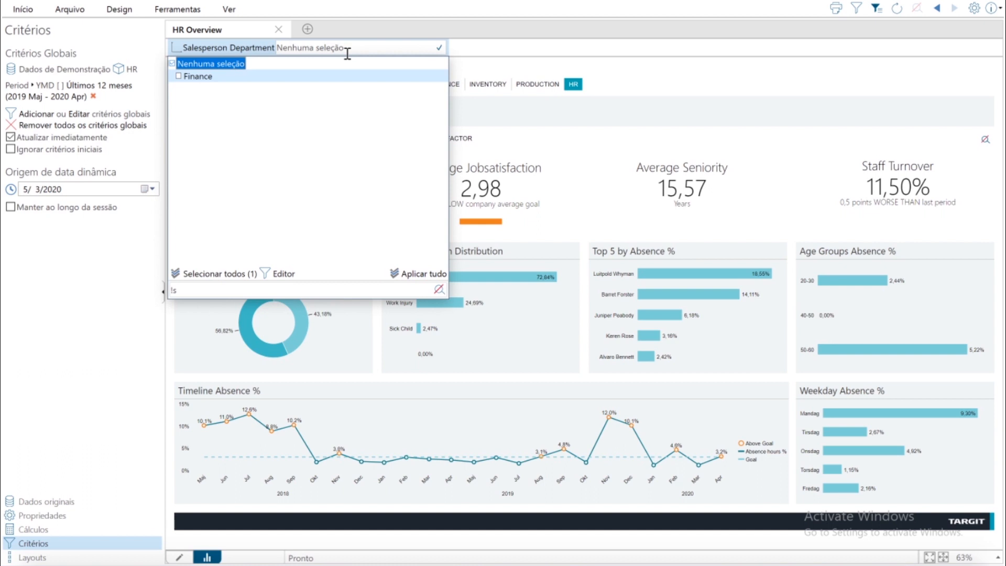
Search the Salesperson Department members with the wildcard "S*" and review the full department list without changing the selection
click(347, 53)
click(348, 53)
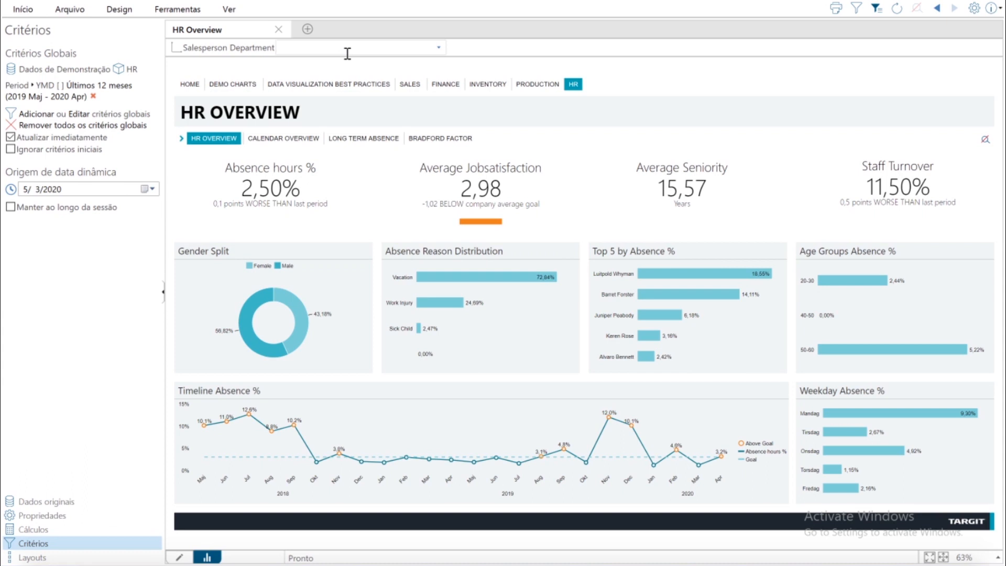
text(S8)
key(BackSpace)
key(BackSpace)
text(S)
key(Return)
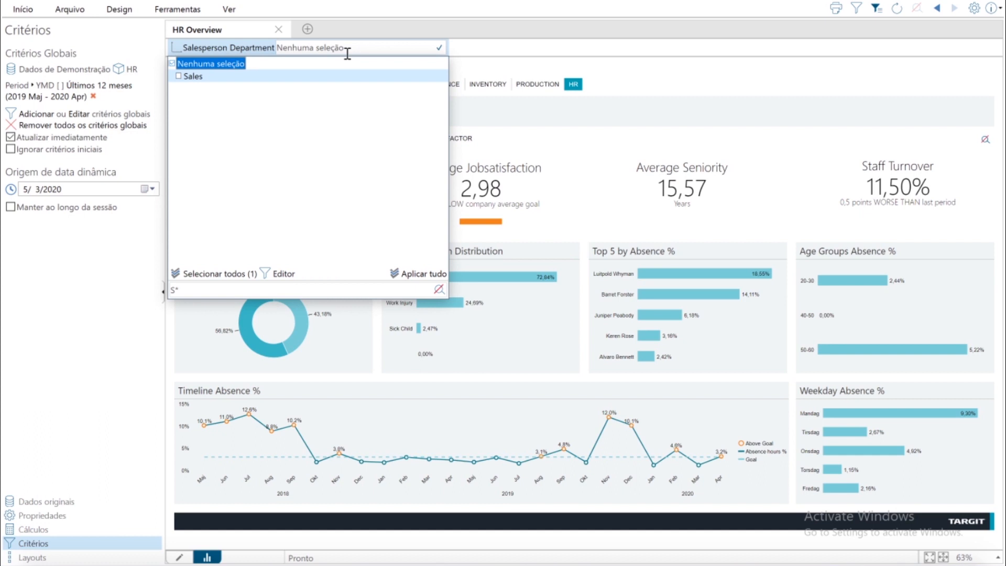
click(493, 46)
click(438, 47)
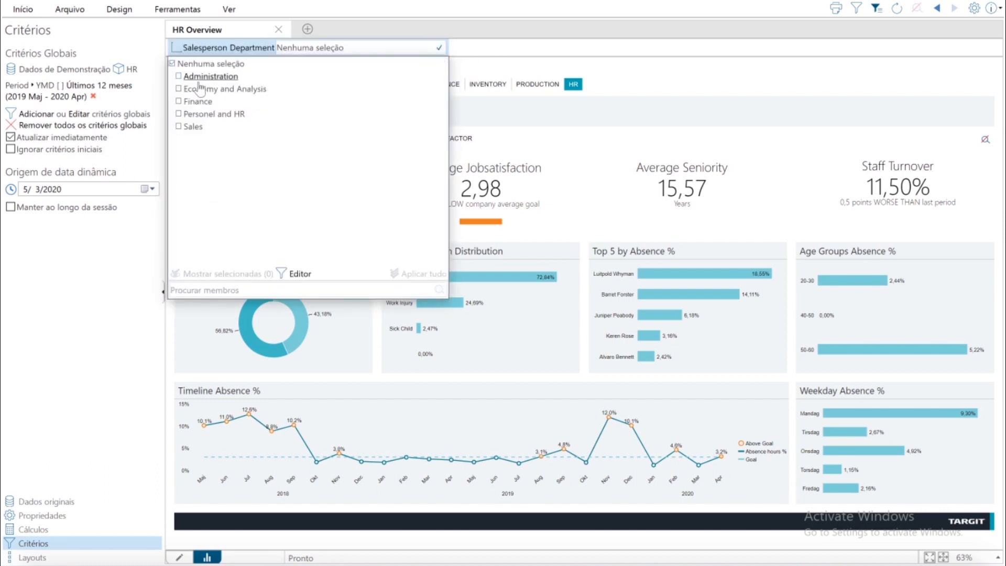
click(440, 47)
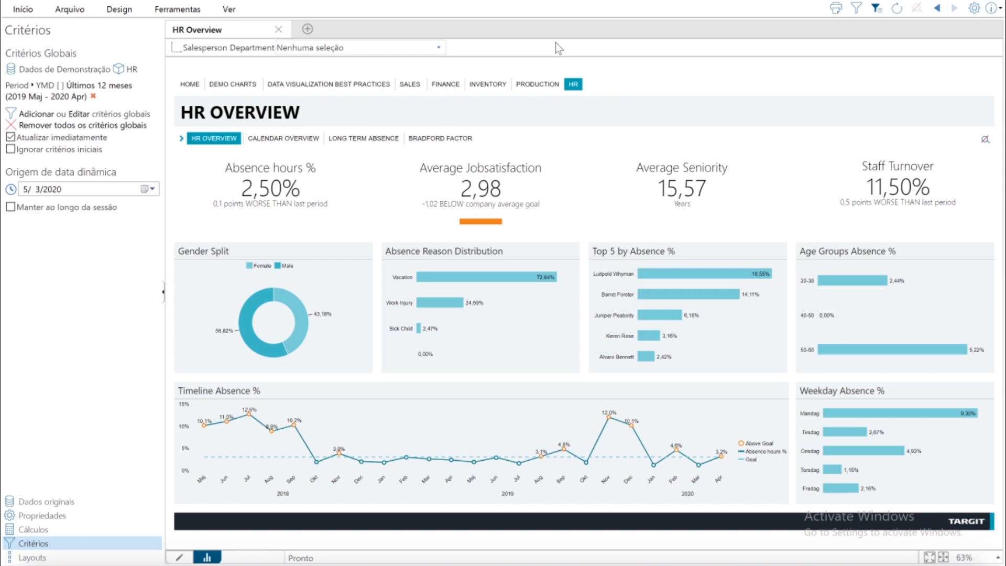
Filter all dashboard charts by the Female slice of Gender Split and deselect it again
click(303, 322)
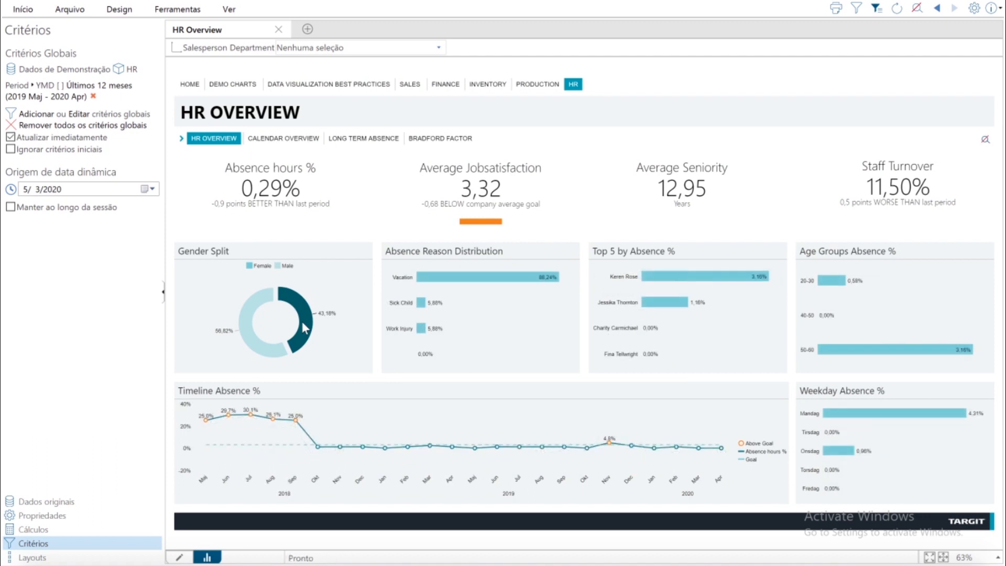
click(335, 342)
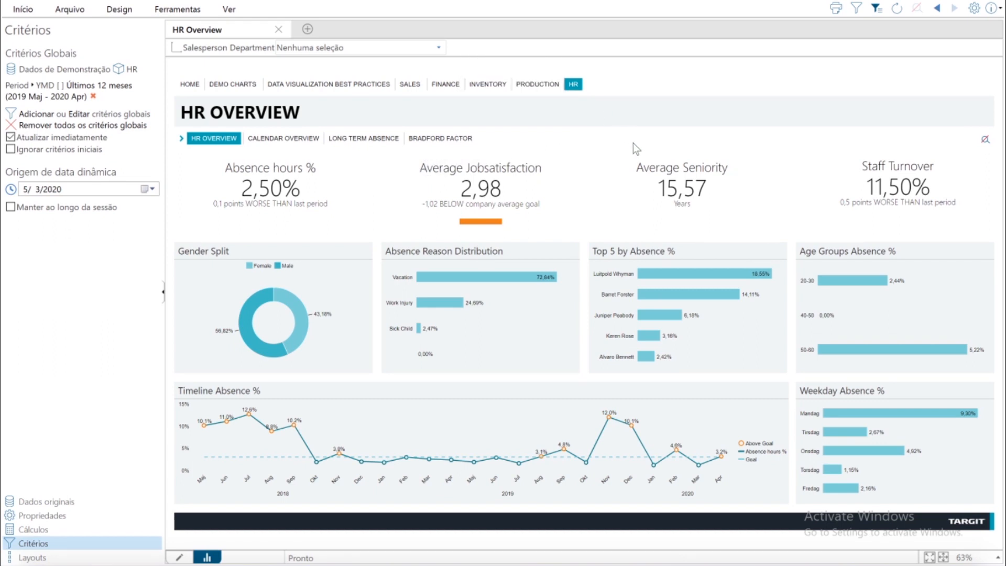
Filter the dashboard by Vacation in the Absence Reason Distribution chart and clear that chart's criterion
mouse_move(238, 167)
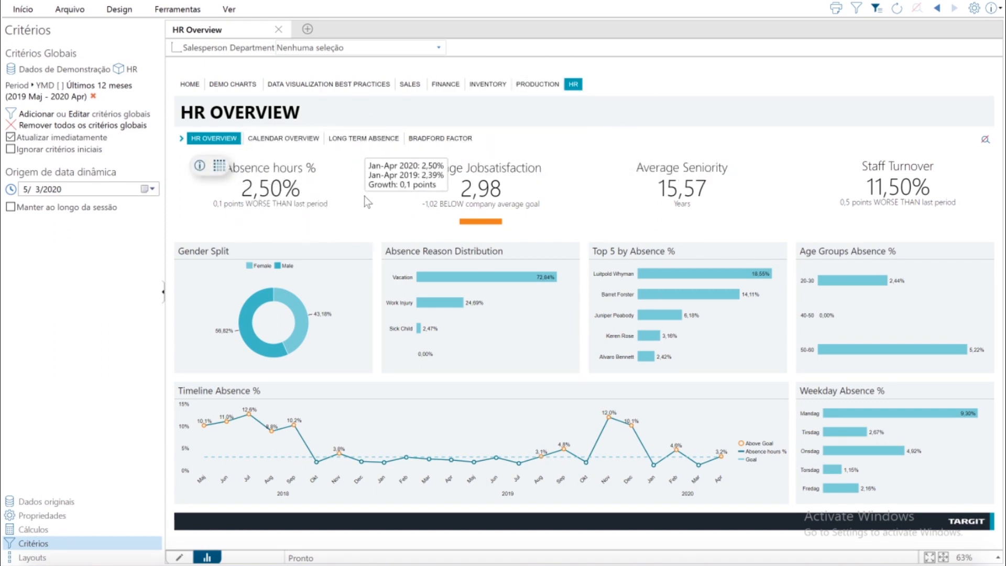
mouse_move(345, 345)
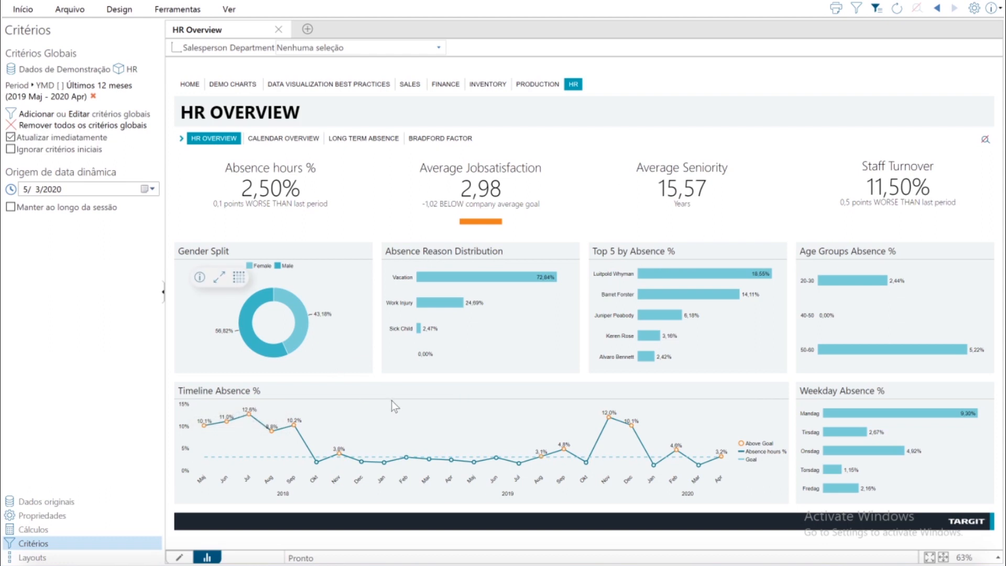
mouse_move(524, 291)
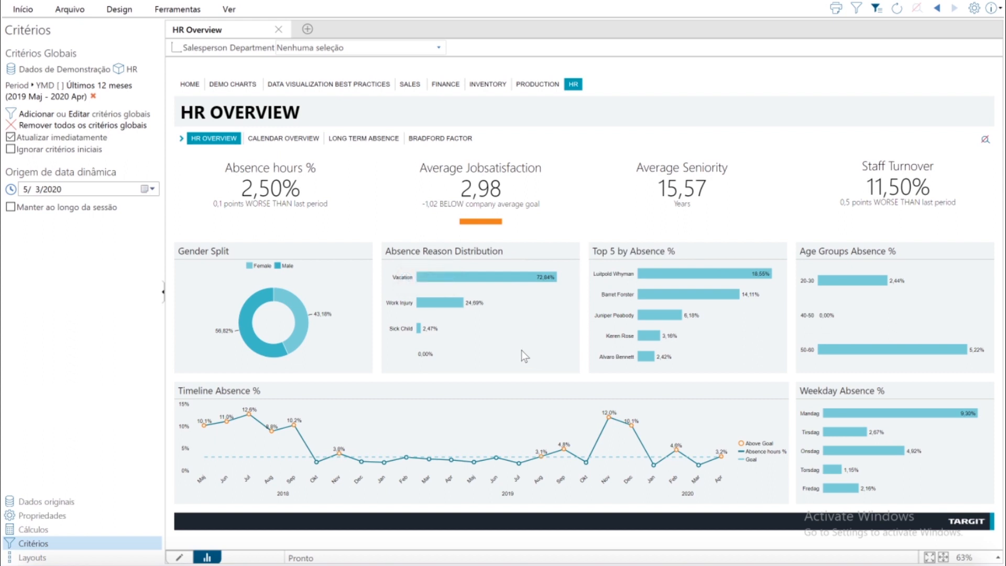
mouse_move(497, 280)
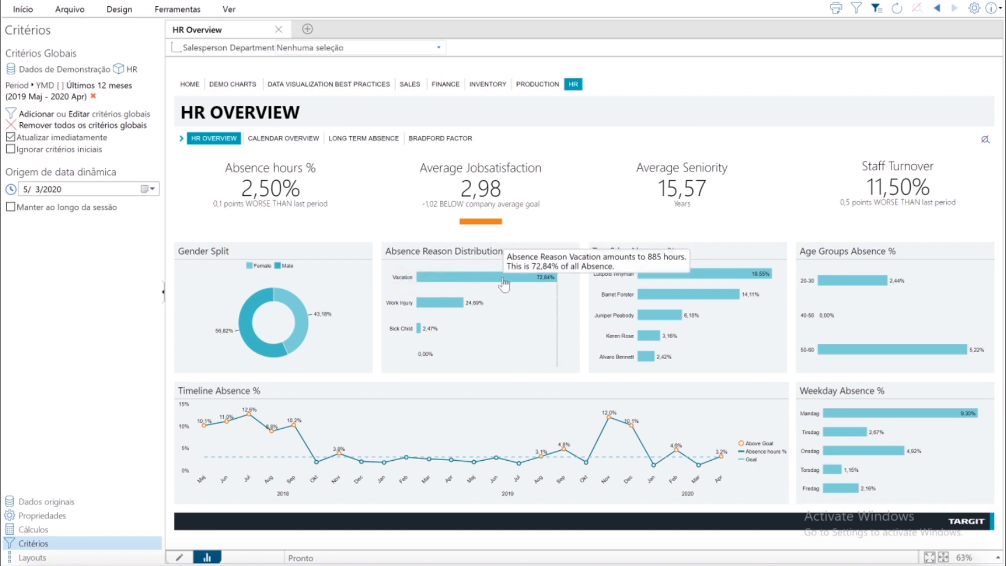
click(504, 278)
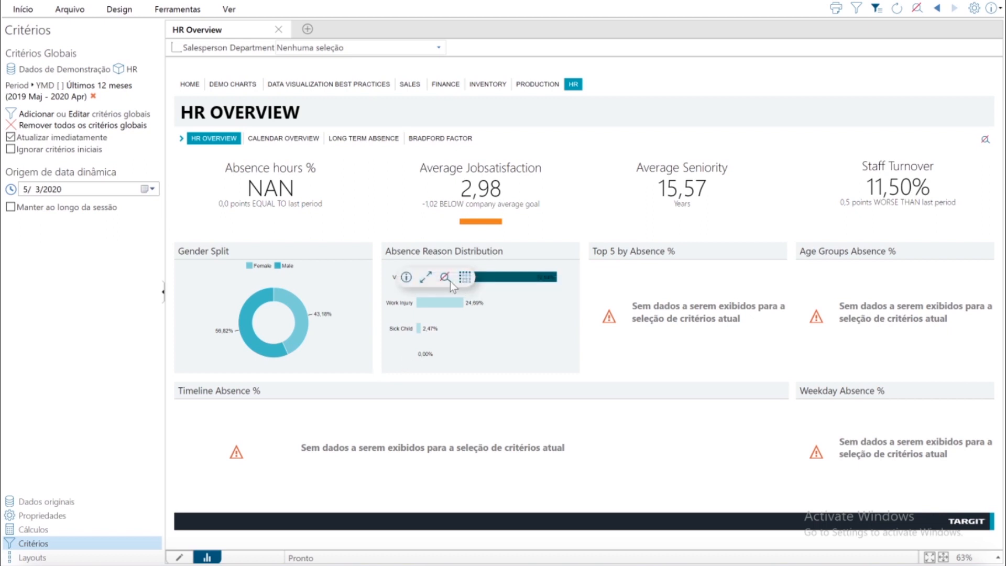
click(446, 278)
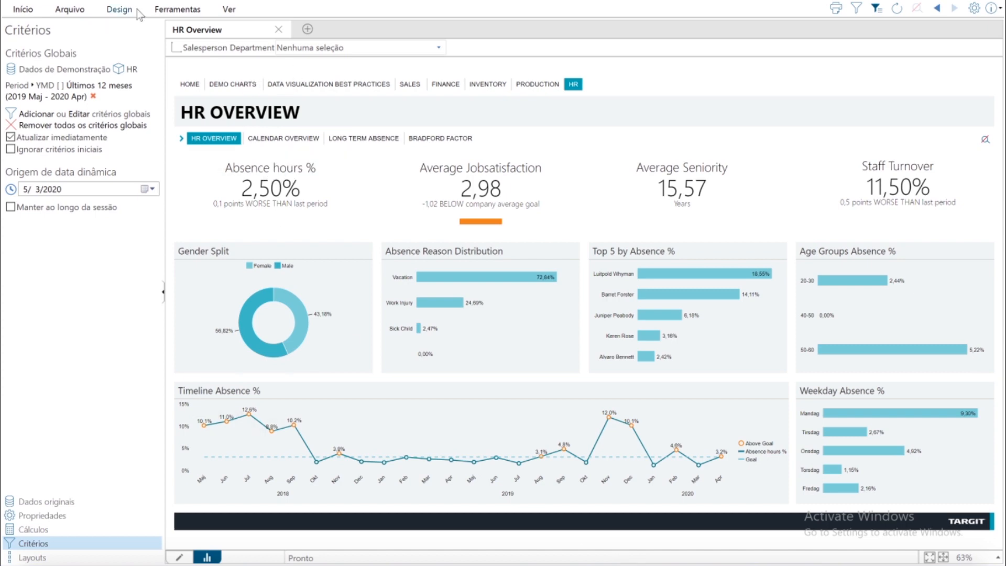
Switch the dashboard to design mode and insert an empty text box with the hover text "Não é possível filtrar por este objeto."
click(179, 557)
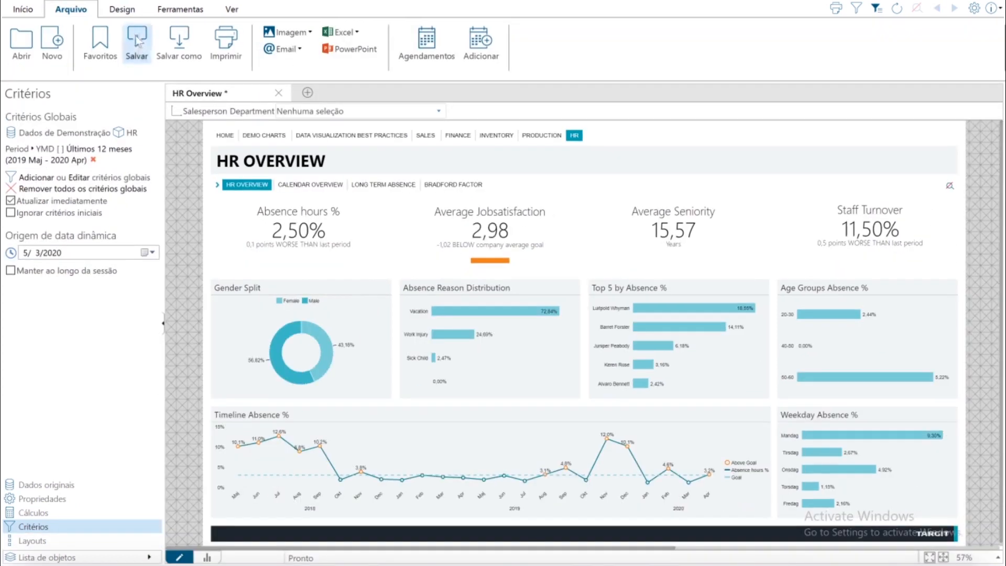
click(126, 11)
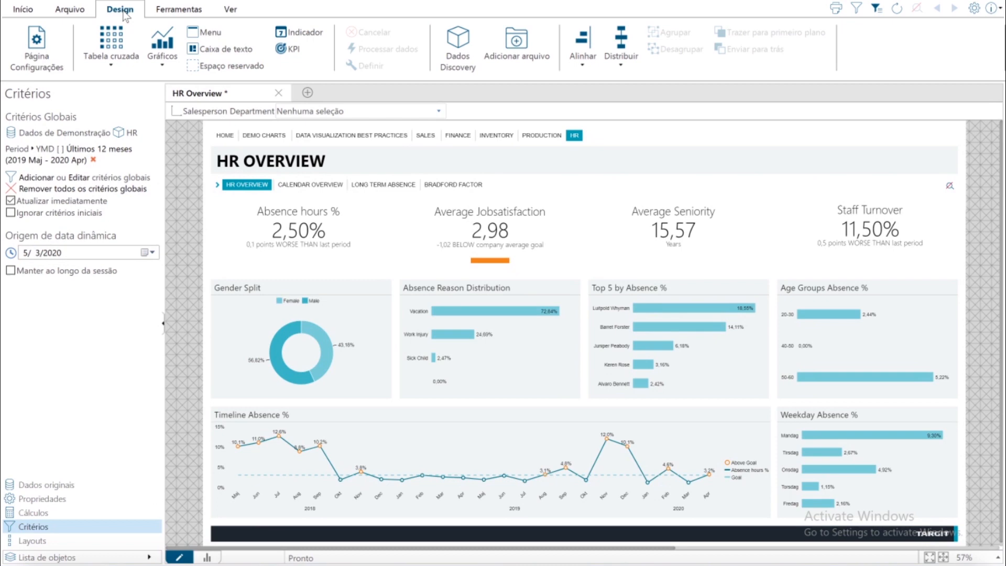
click(248, 51)
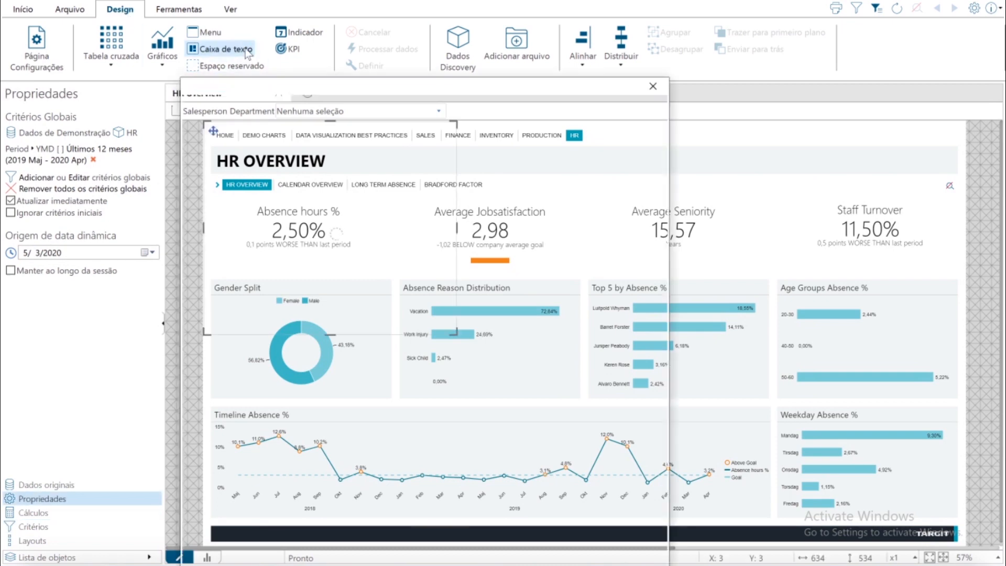
click(474, 475)
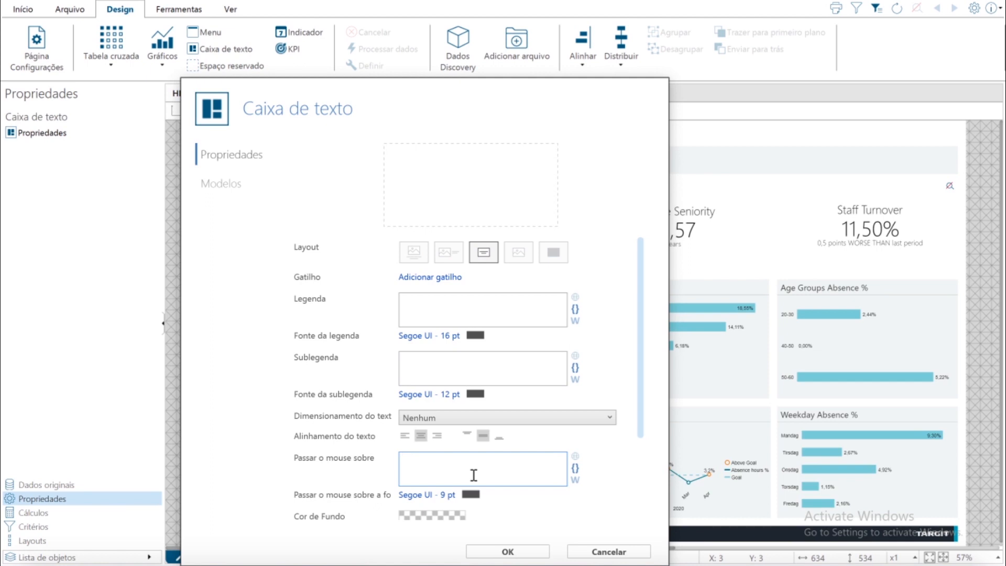
text(n)
key(BackSpace)
text(Não é possível filtrar)
text(por este objeto.)
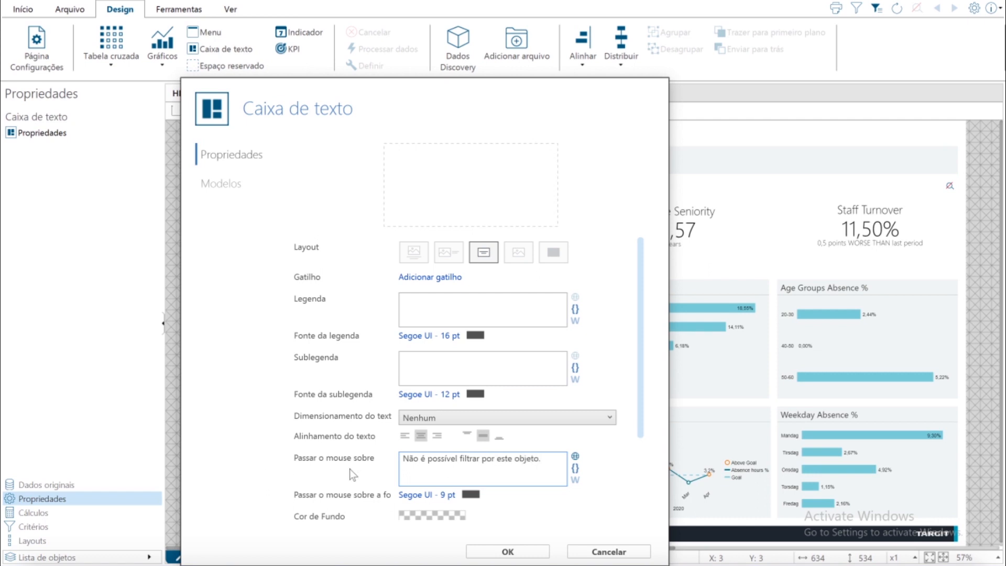
click(507, 552)
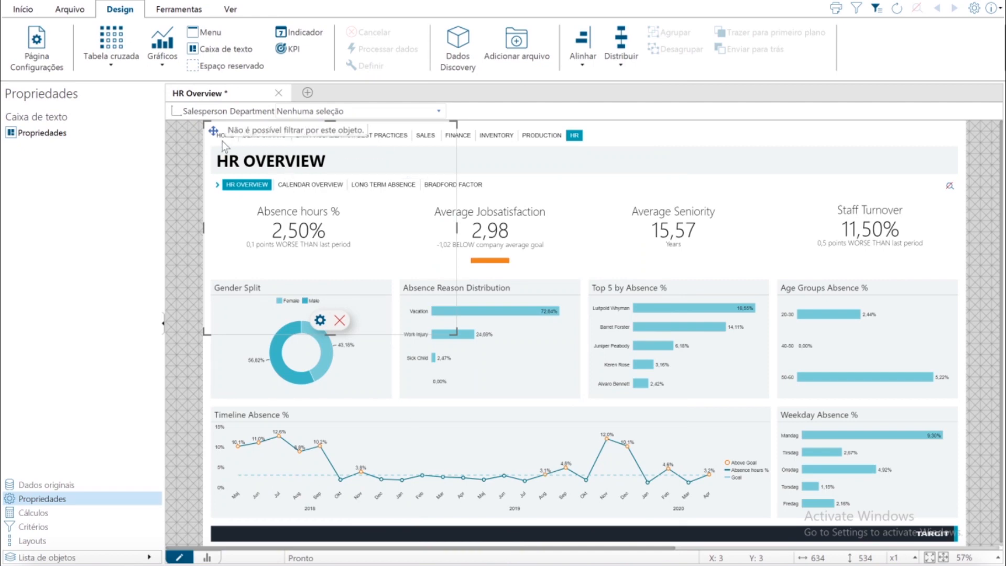
Resize the transparent text box to about 448 × 261 so it covers the Absence Reason Distribution chart, and check it in view mode
drag(221, 162, 417, 338)
drag(651, 509, 579, 400)
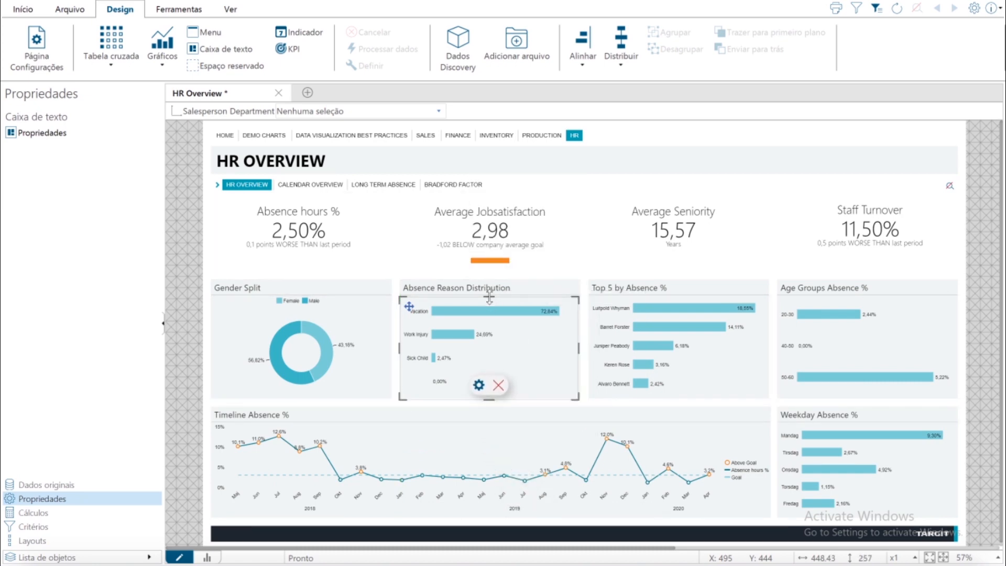
drag(489, 297, 490, 296)
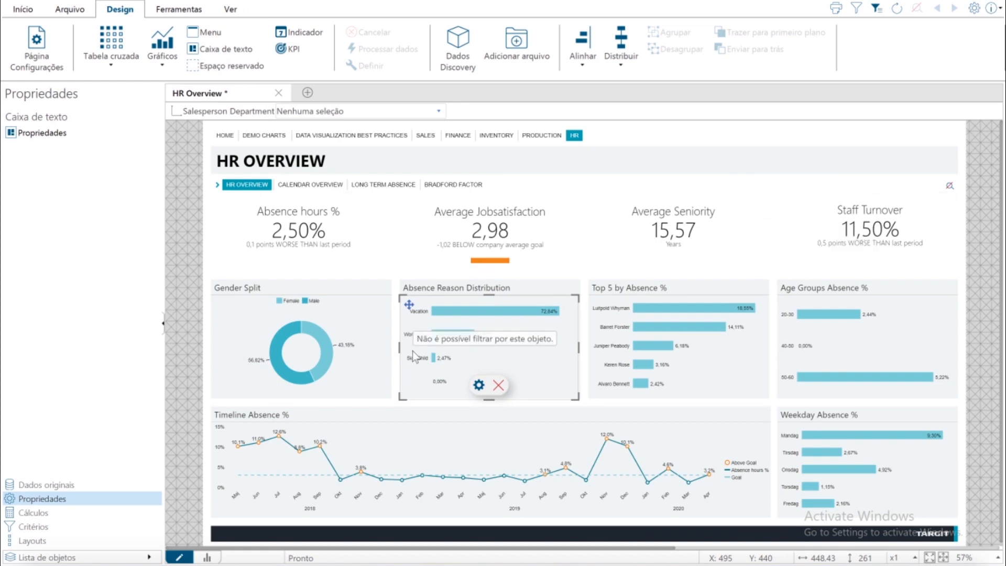
click(207, 557)
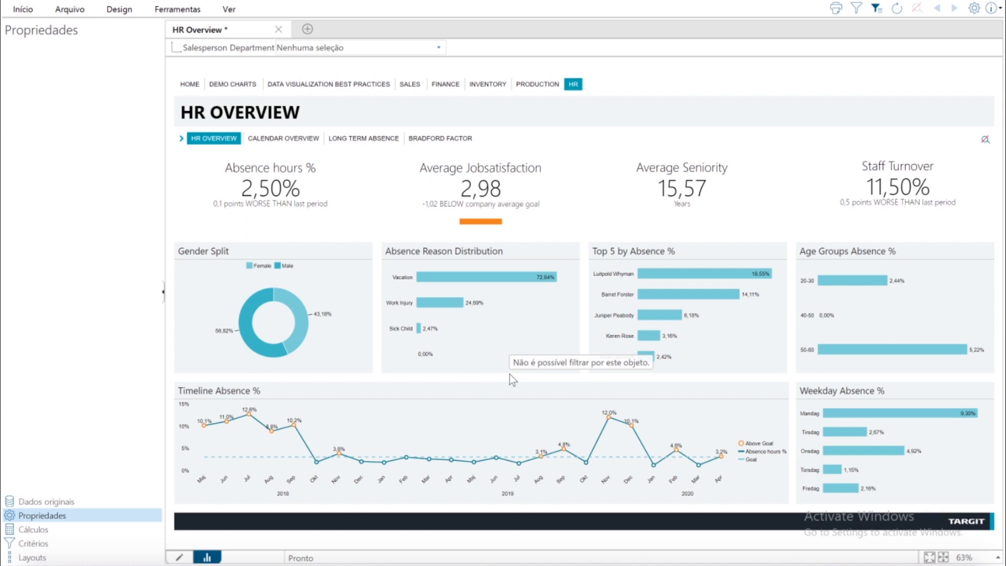
Return to design mode and remove the transparent text box from the Absence Reason Distribution chart
click(181, 558)
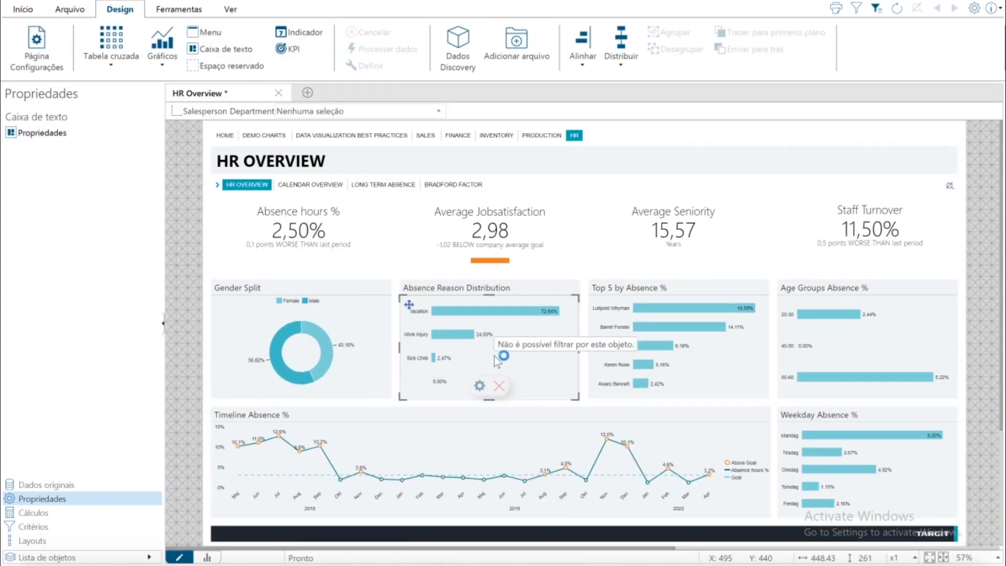
click(495, 357)
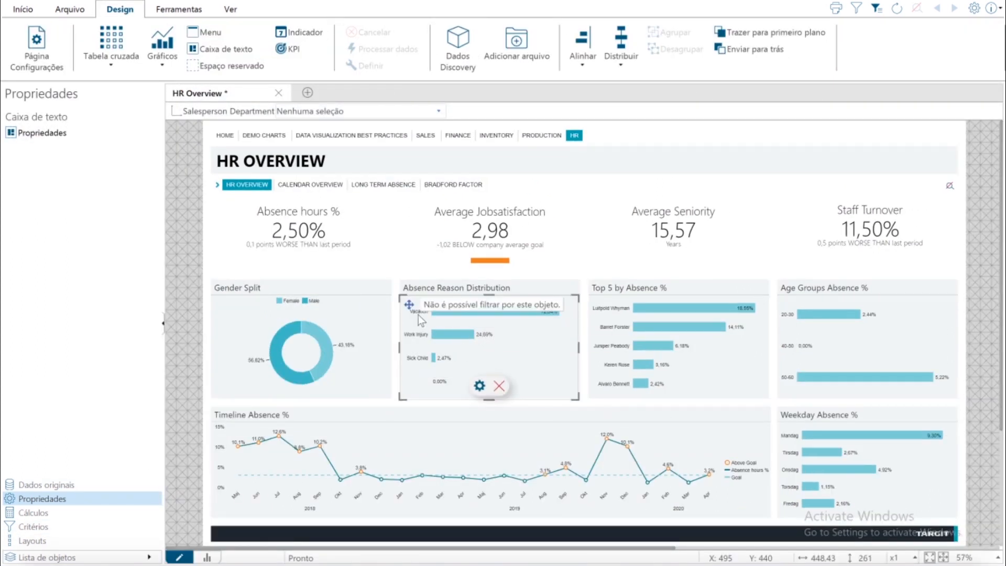
click(673, 230)
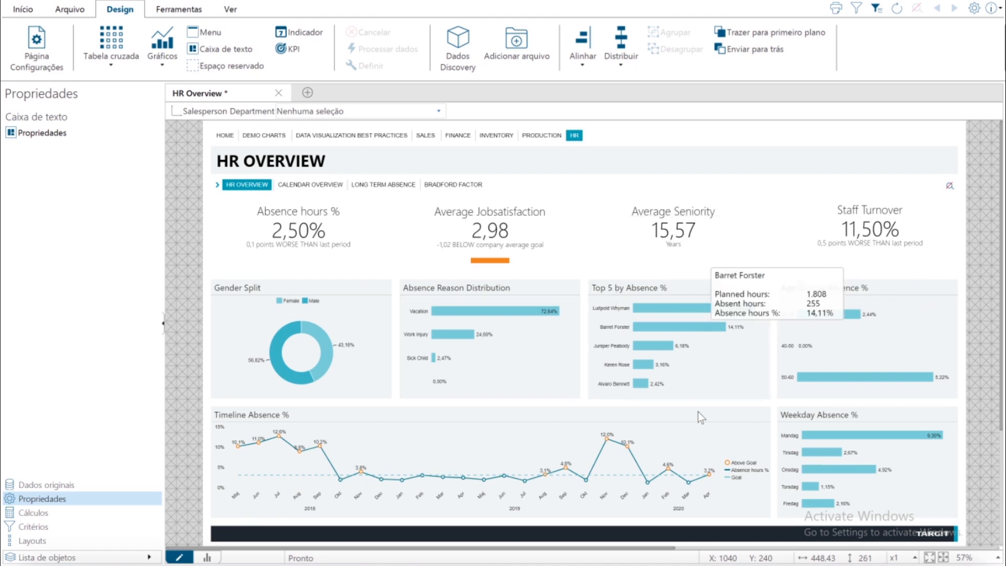
Make the Top 5 by Absence % chart ignore criteria on the Absence Reason level of the Absence Reason dimension
click(687, 383)
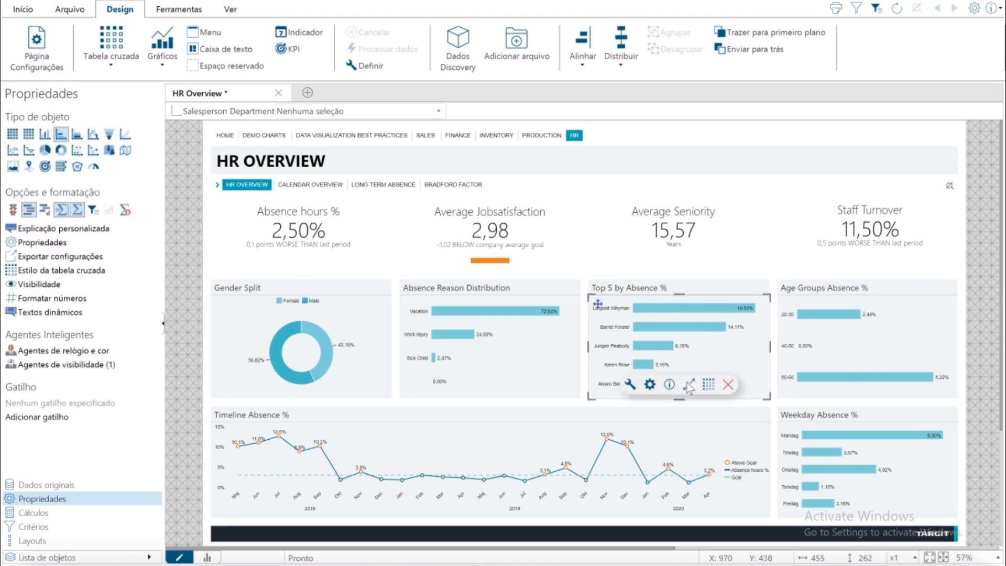
click(27, 527)
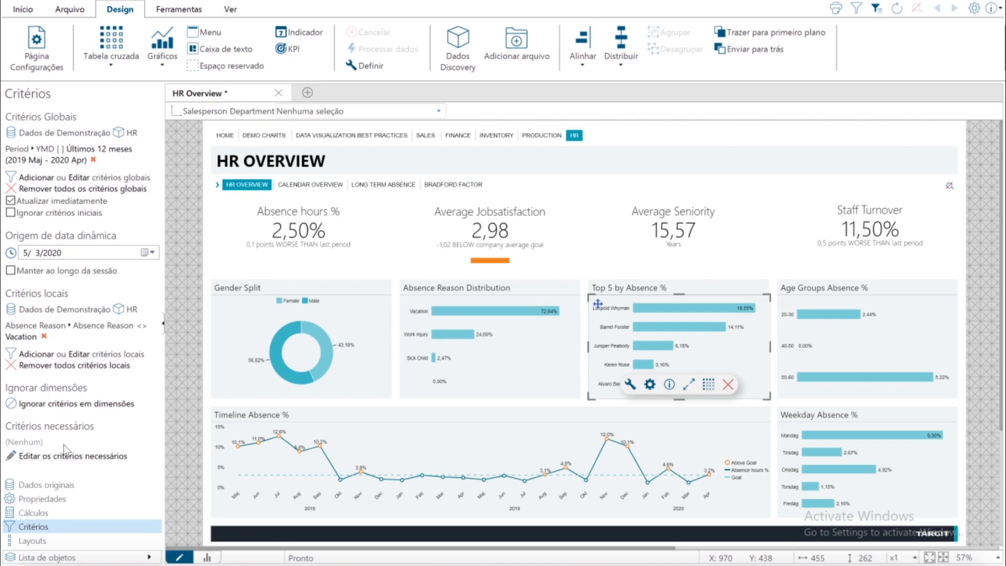
click(79, 405)
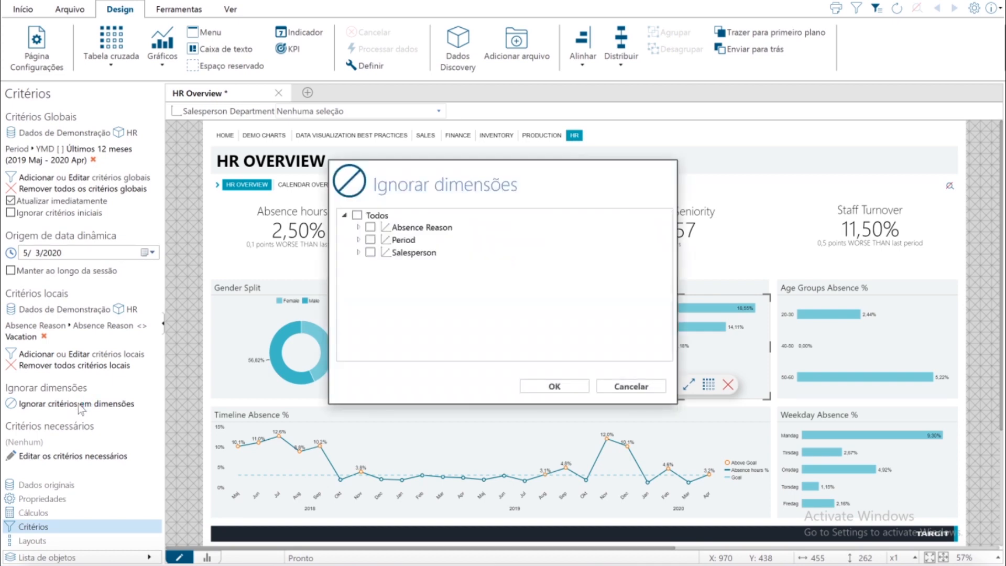
click(359, 227)
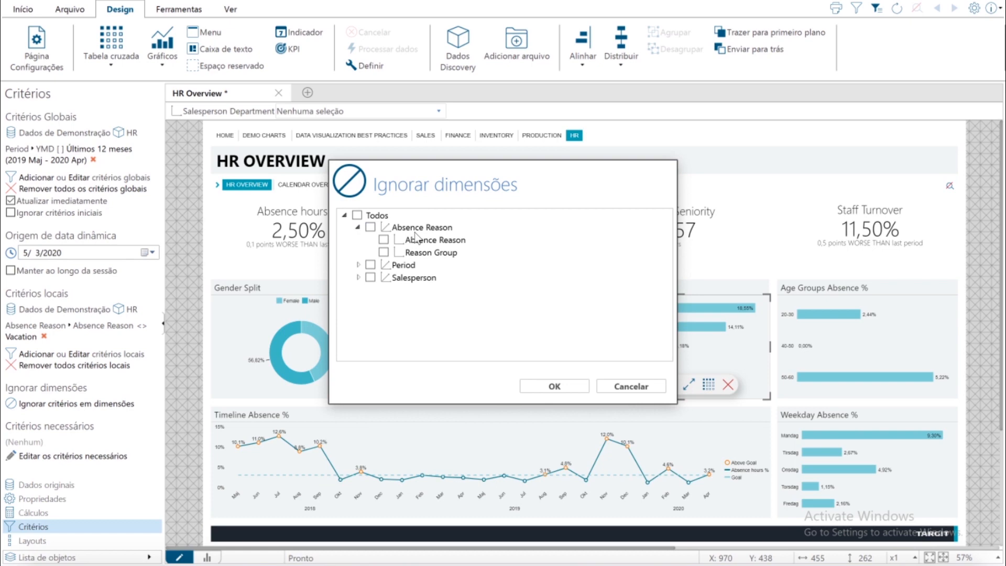
click(384, 239)
click(541, 385)
Filter by Vacation in the Absence Reason Distribution chart in view mode and compare the Top 5 by Absence % chart with its criteria settings
click(206, 557)
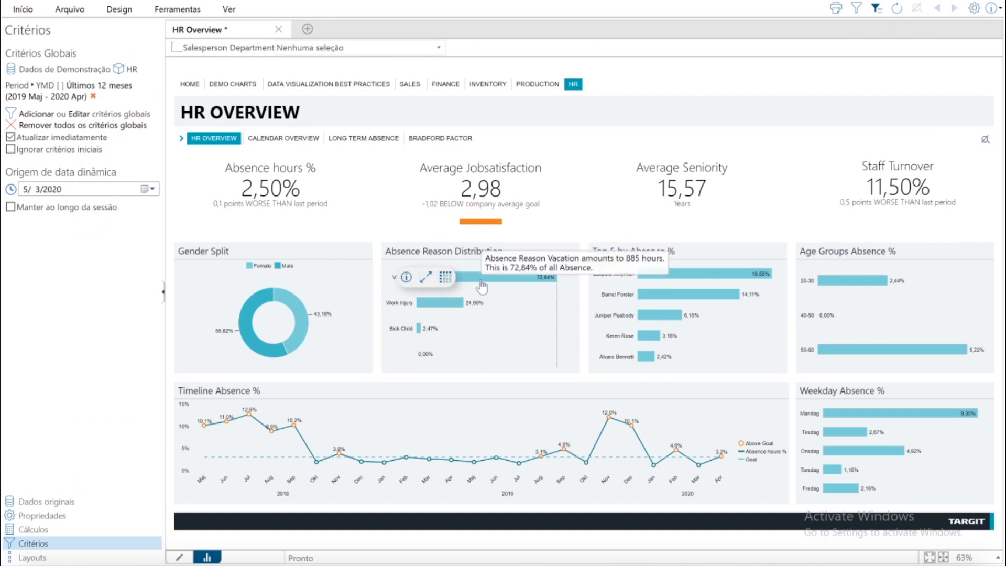
click(482, 283)
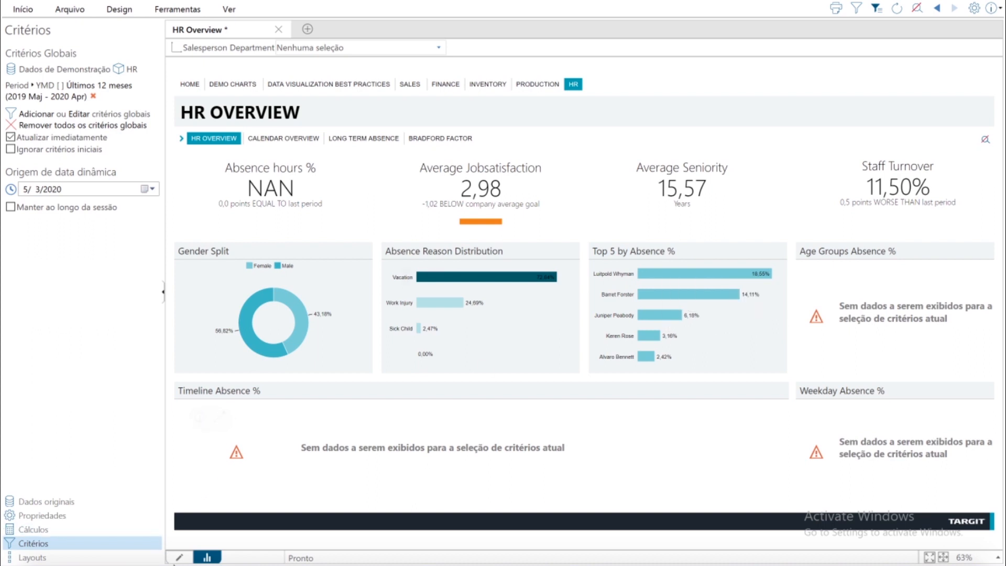
click(180, 557)
click(730, 388)
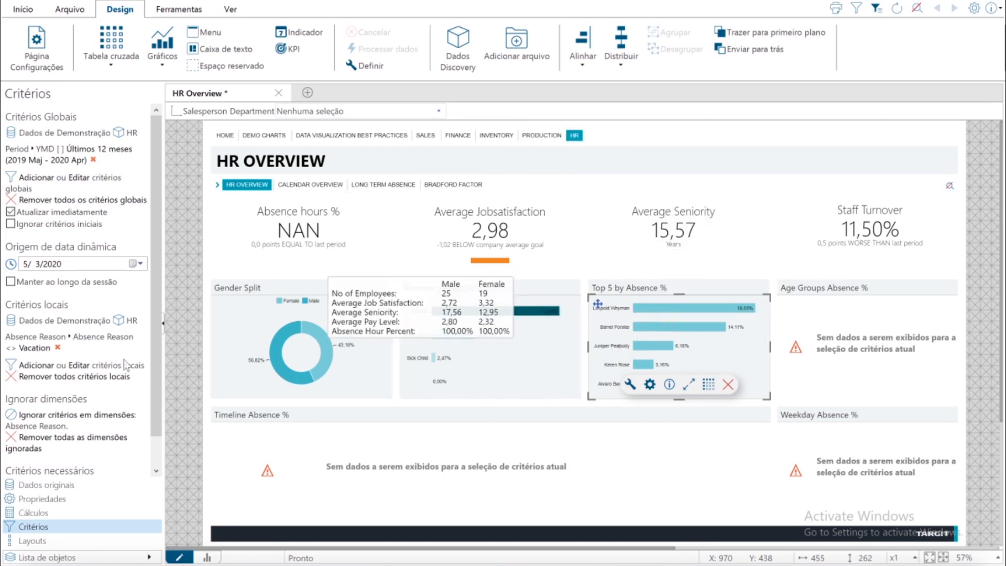
mouse_move(754, 309)
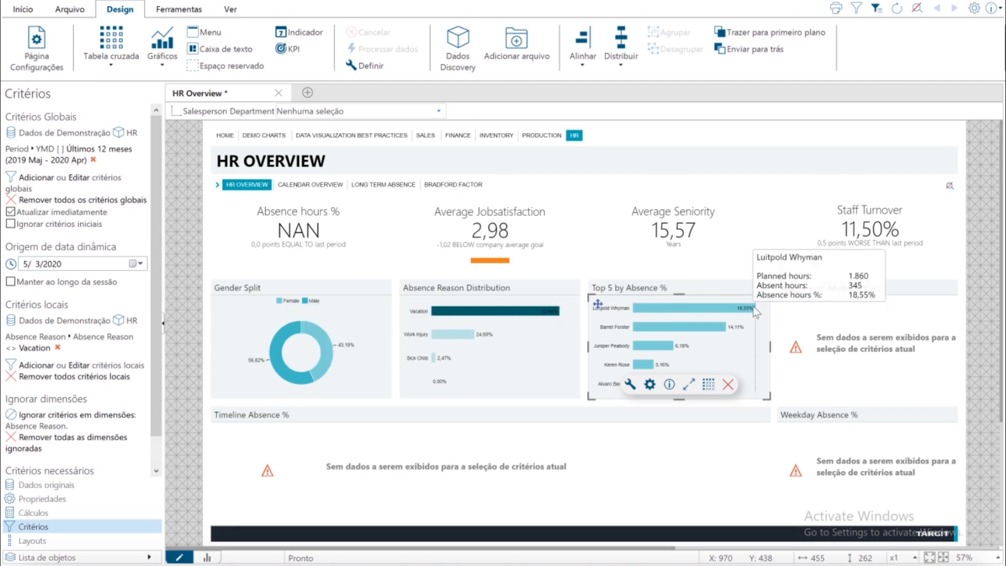
click(208, 557)
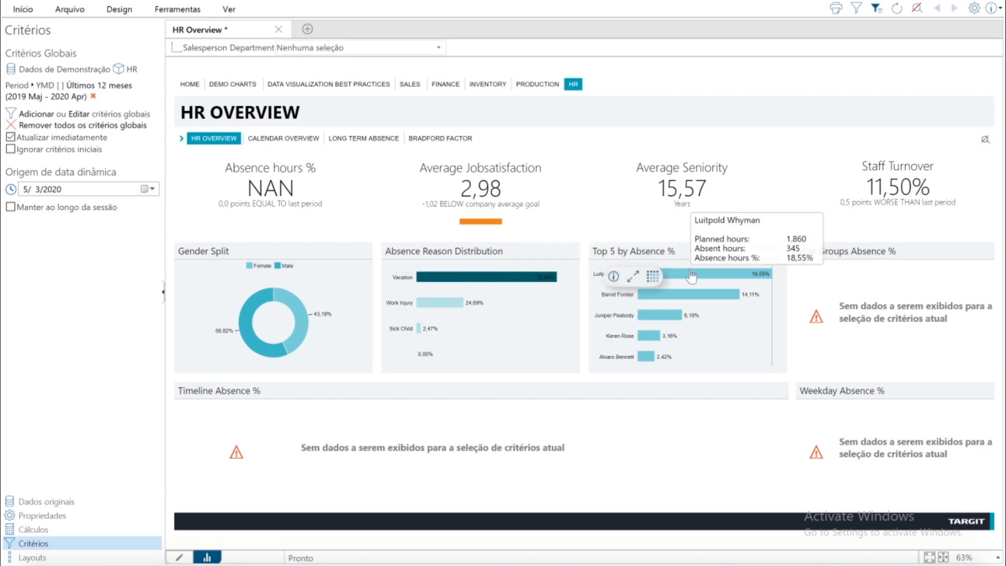
mouse_move(532, 280)
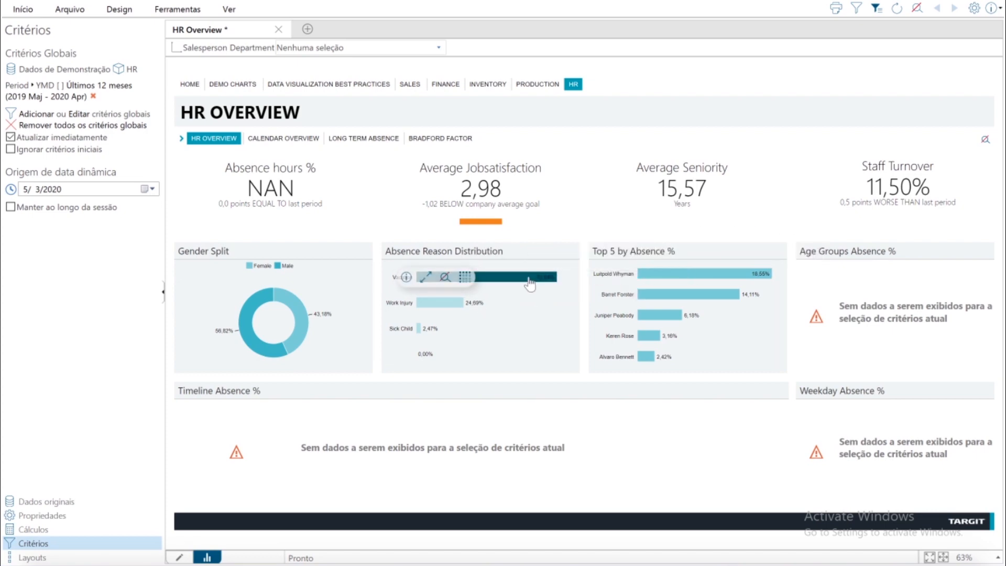
Insert a new text box in design mode with the caption "i"
click(179, 557)
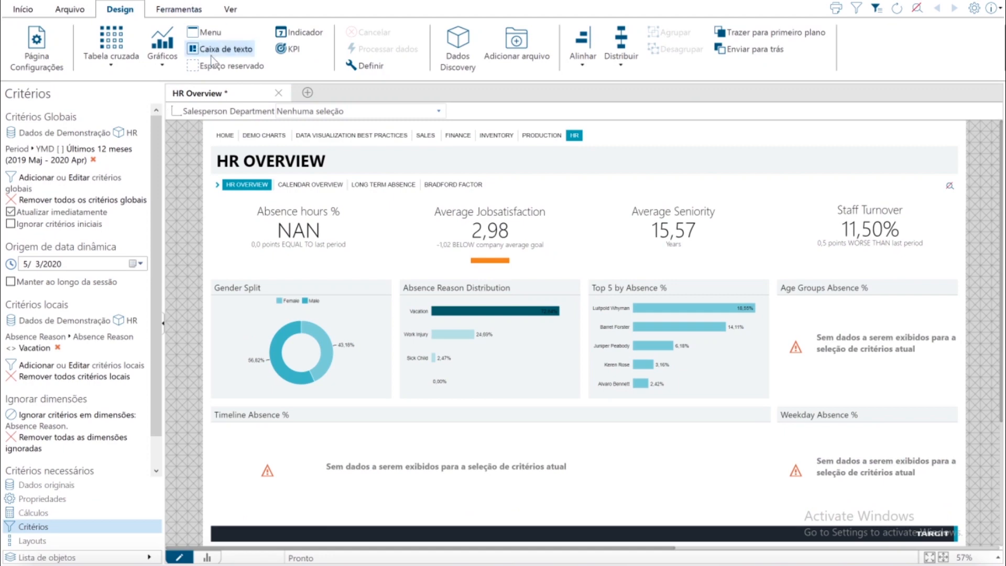
click(220, 49)
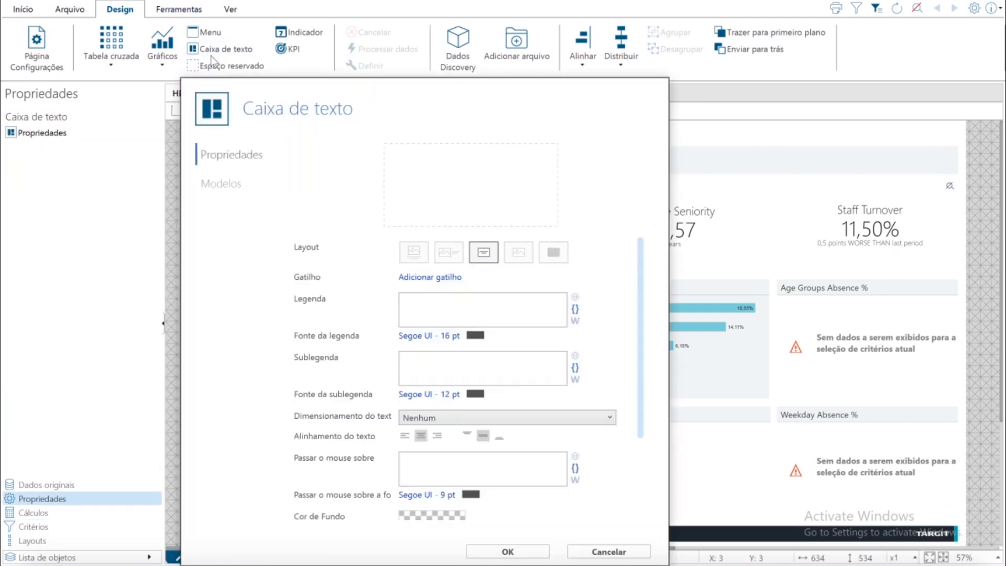
scroll(523, 352, down, 2)
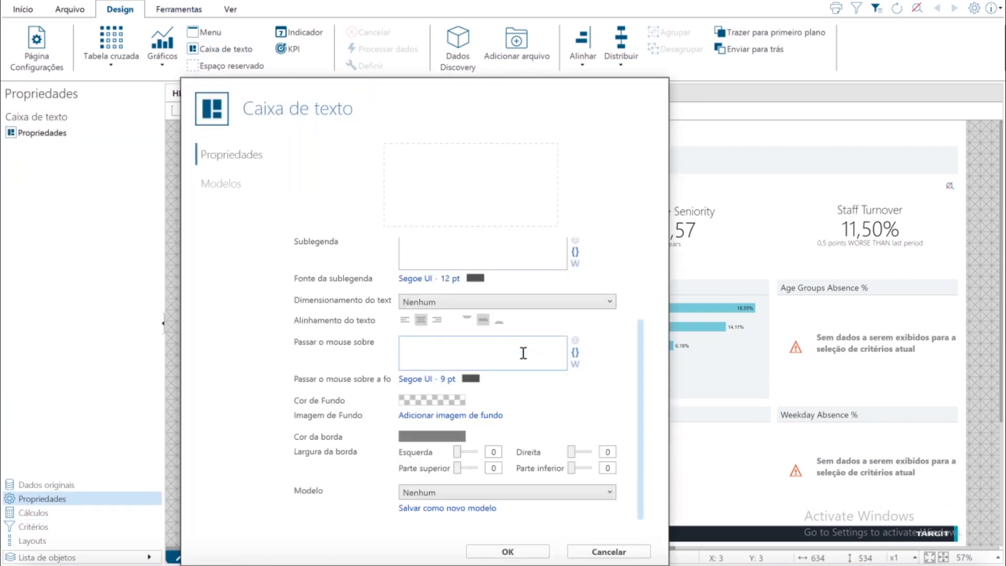
scroll(453, 357, up, 2)
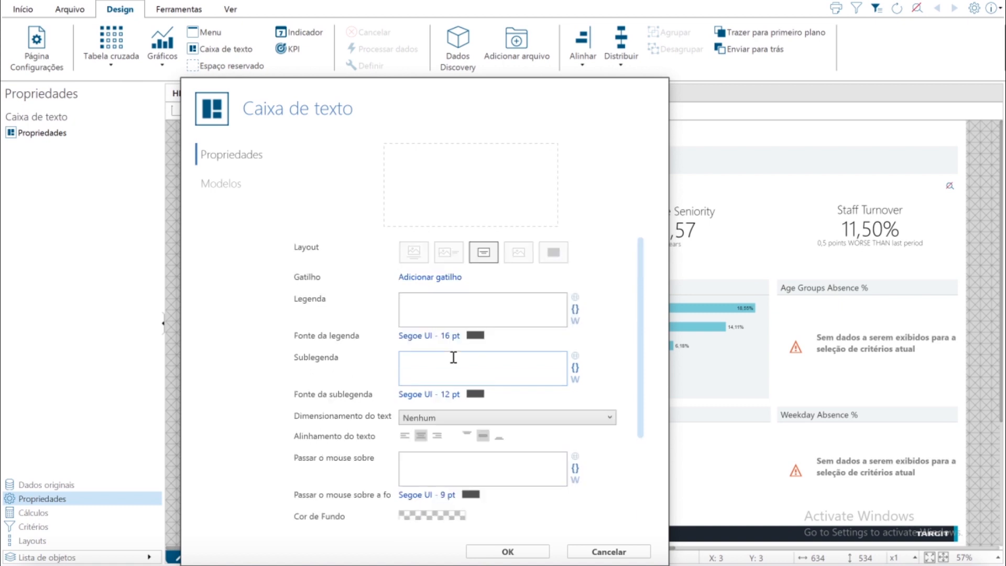
click(423, 304)
text(i)
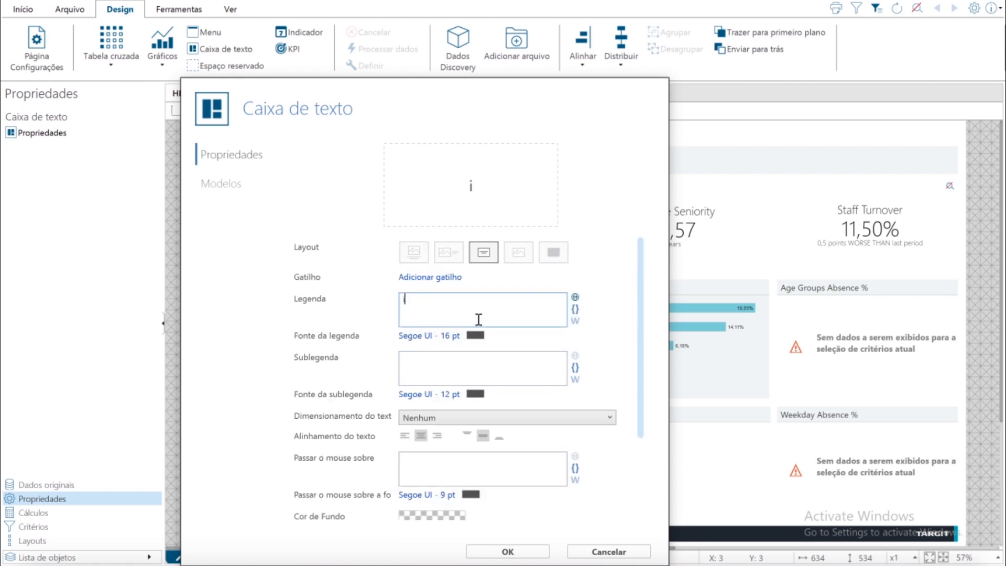
Set the text box's caption font to Segoe UI 28 pt, bold and italic
click(431, 335)
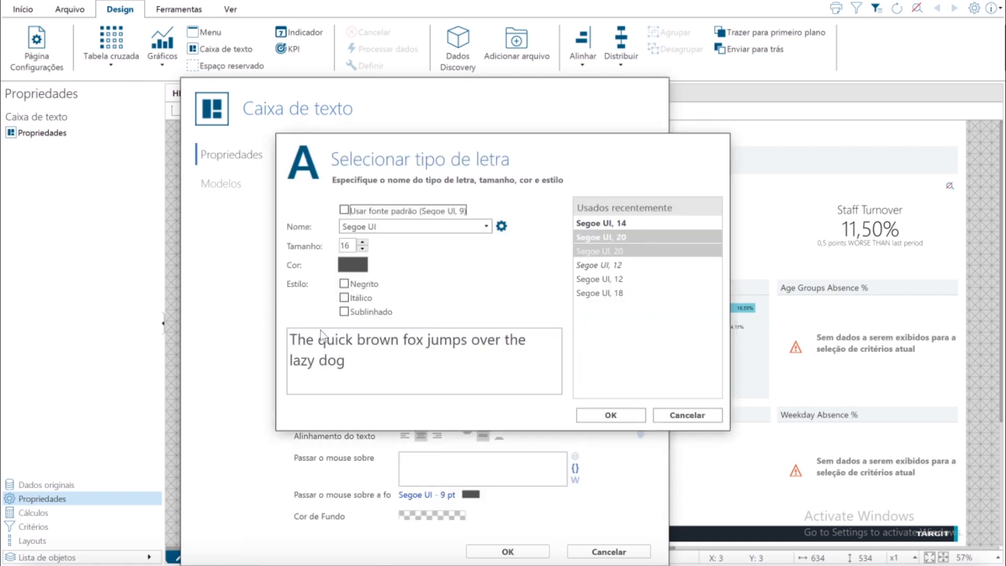
click(362, 242)
click(362, 243)
click(362, 243)
click(363, 241)
click(363, 241)
click(363, 241)
click(362, 241)
click(363, 241)
click(363, 241)
click(363, 241)
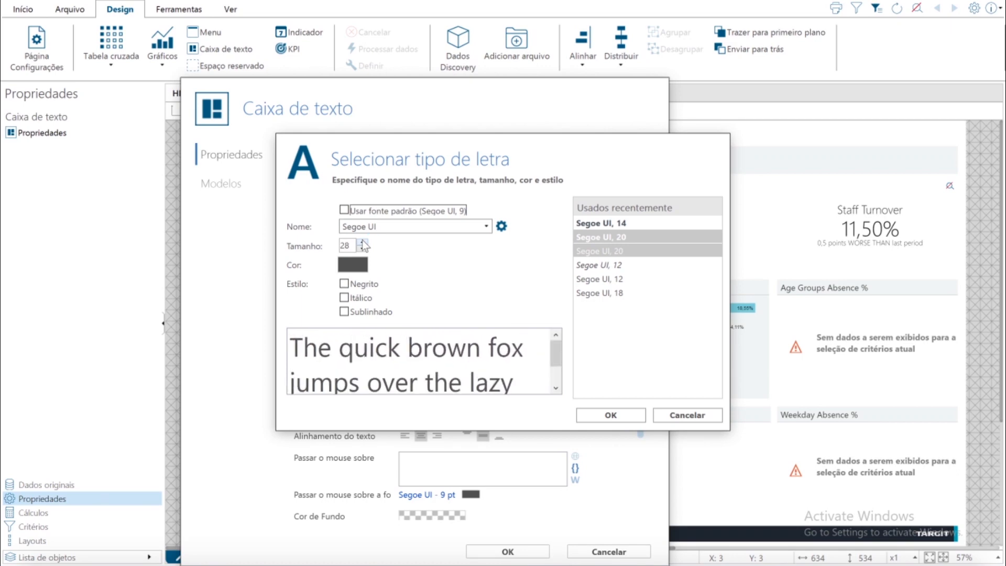
click(345, 283)
click(344, 297)
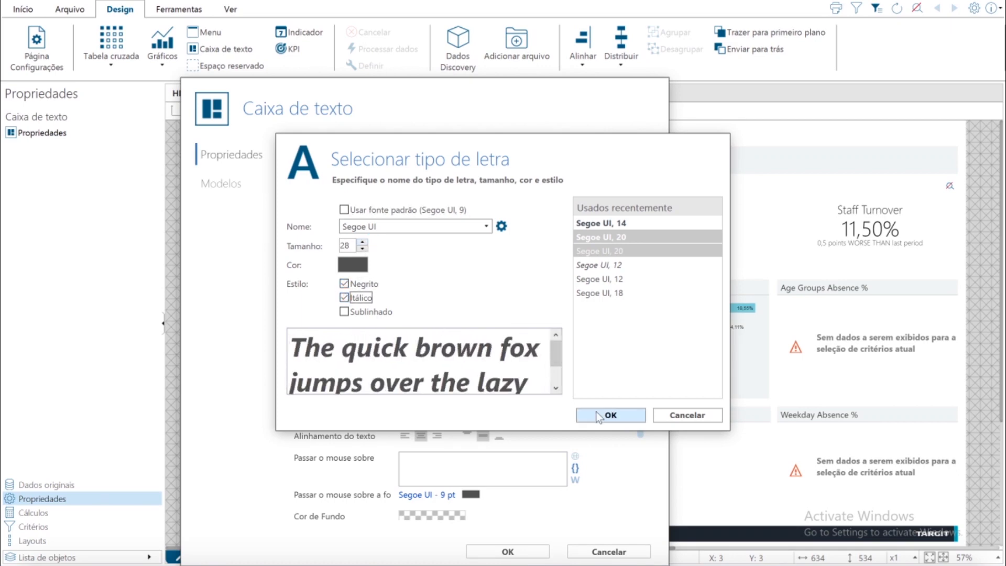
click(599, 417)
Give the text box the hover text "Este objeto não se relaciona com os demais." and place it on the dashboard
click(434, 470)
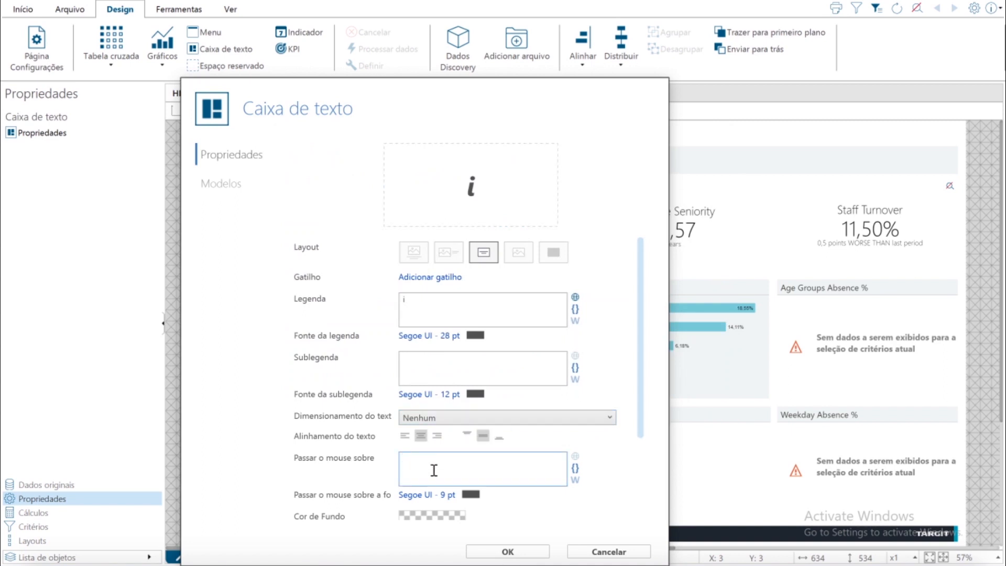
text(Este ob)
text(jeto não afe)
text(s)
text(re)
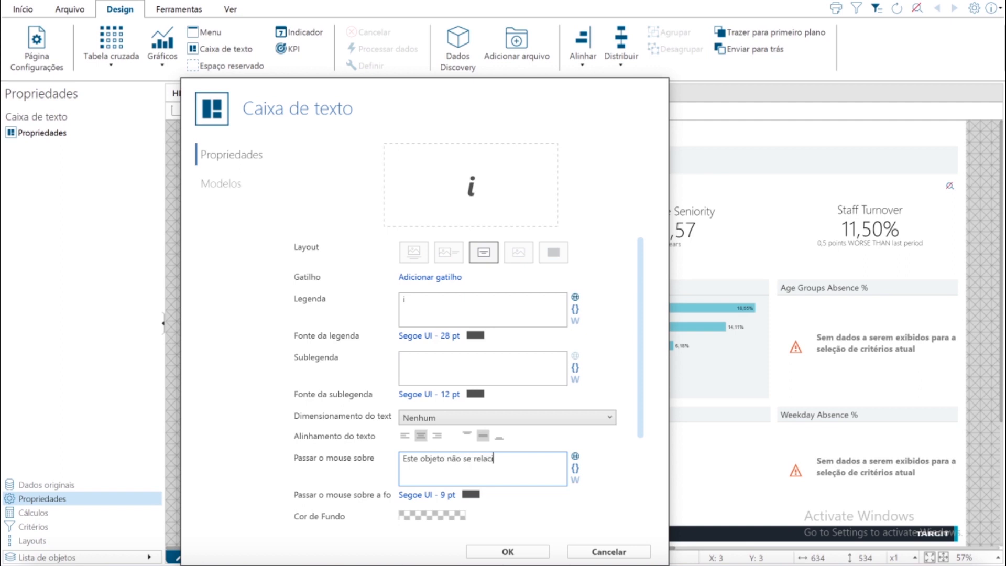
text(laciona com os demais.)
click(498, 550)
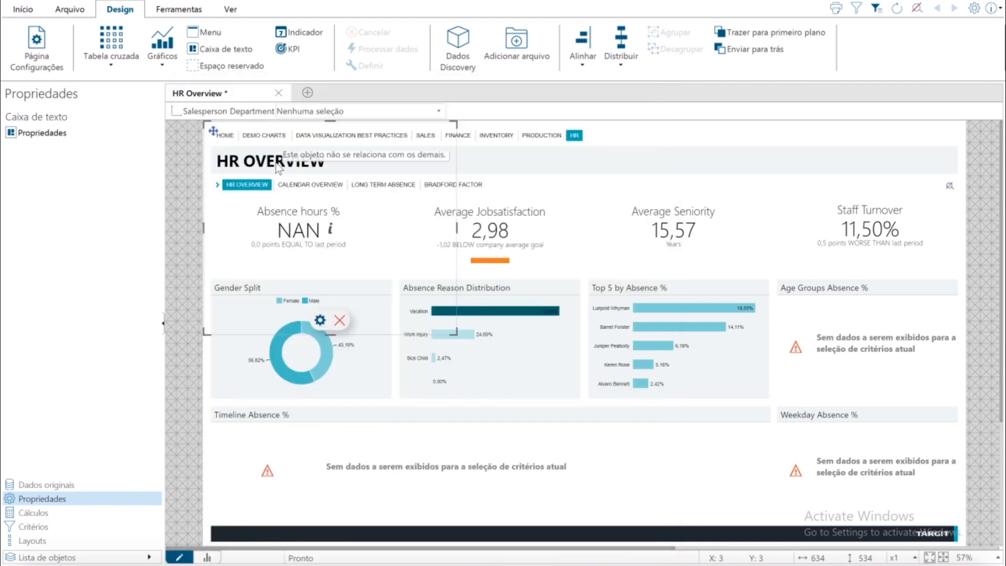
Shrink the "i" text box to about 81 × 77 in the Absence Reason Distribution header, and check its hover text in view mode
drag(209, 128, 559, 288)
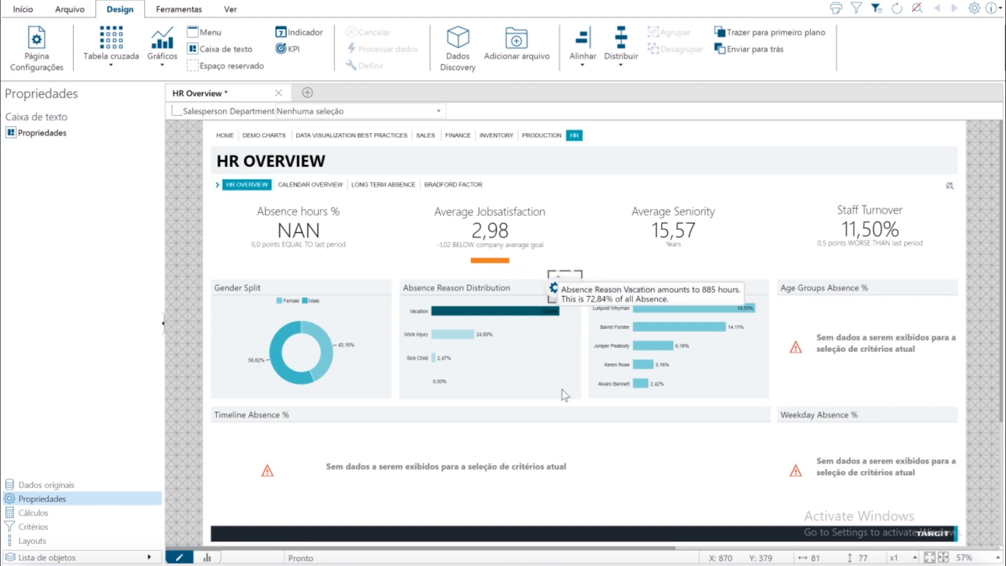
click(587, 391)
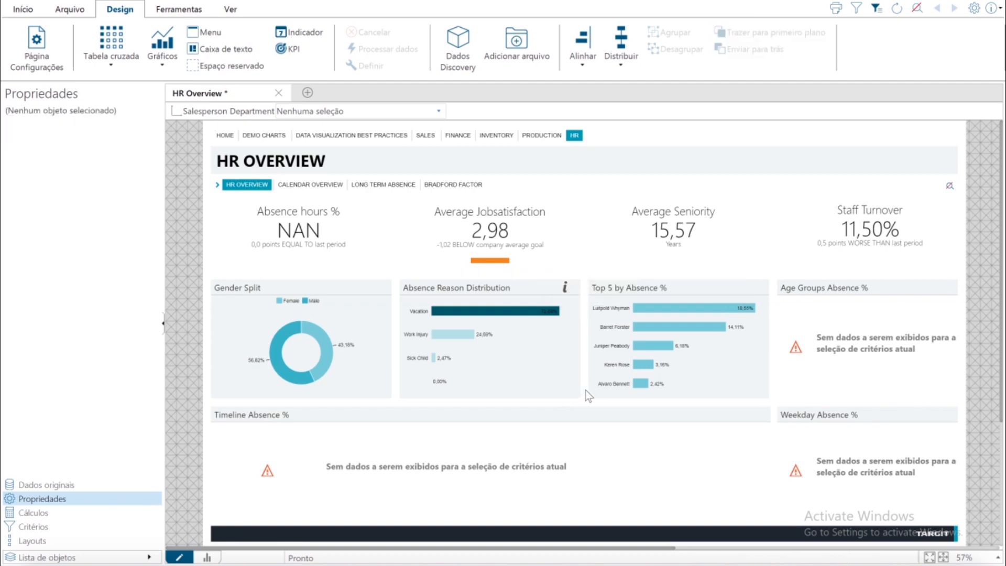
click(211, 558)
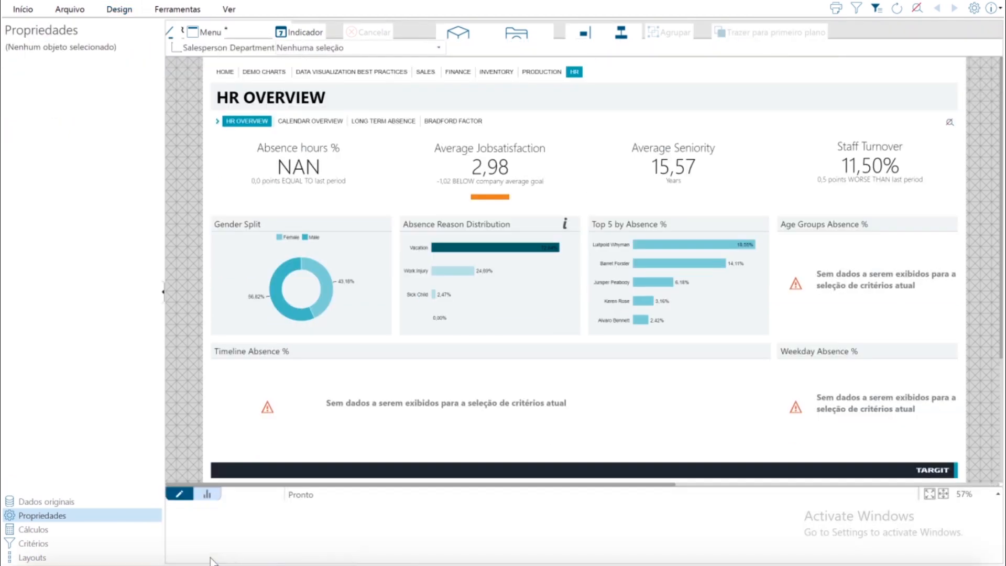
mouse_move(563, 253)
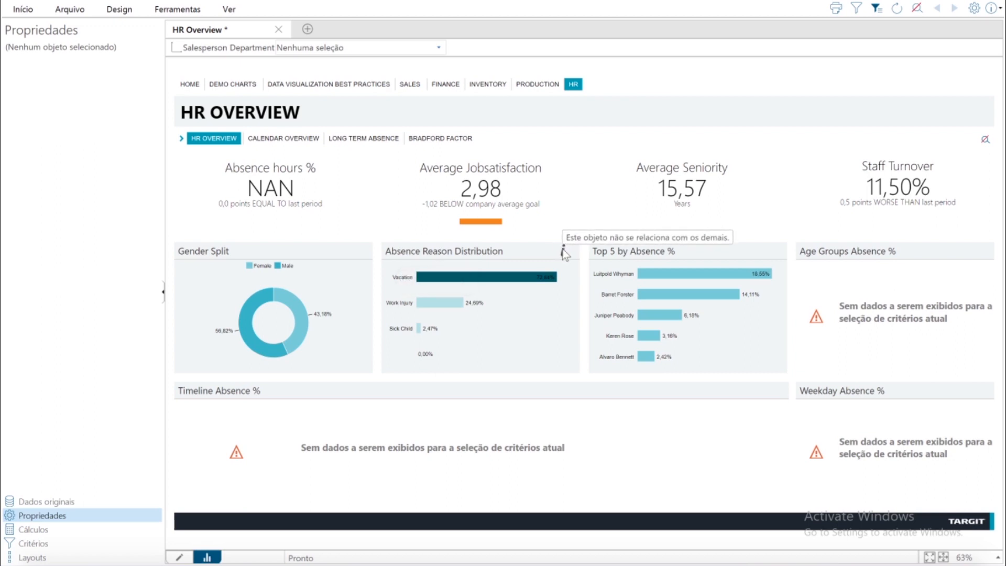
Filter the dashboard by Work Injury in the Absence Reason Distribution chart and compare how the other charts respond
click(425, 304)
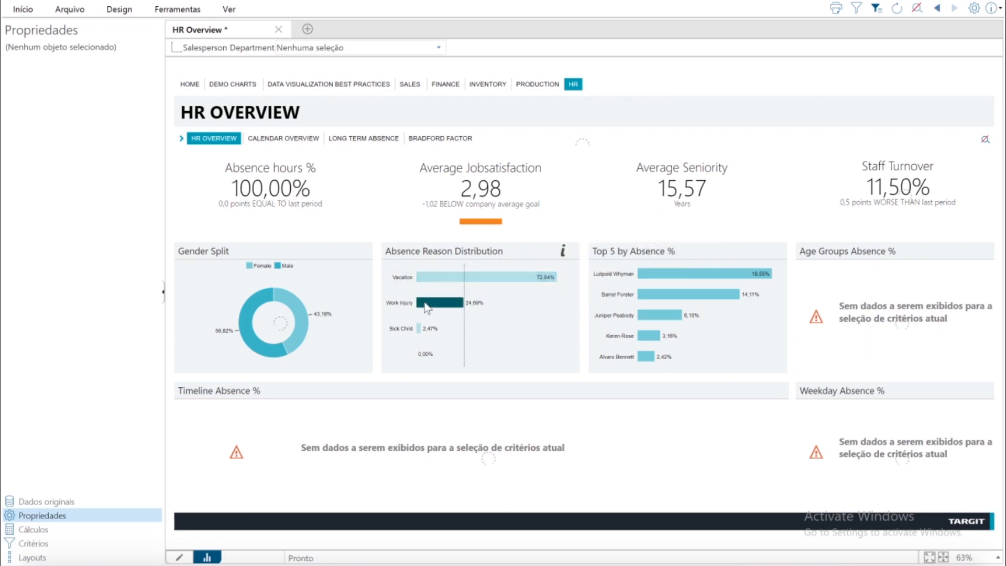
mouse_move(568, 260)
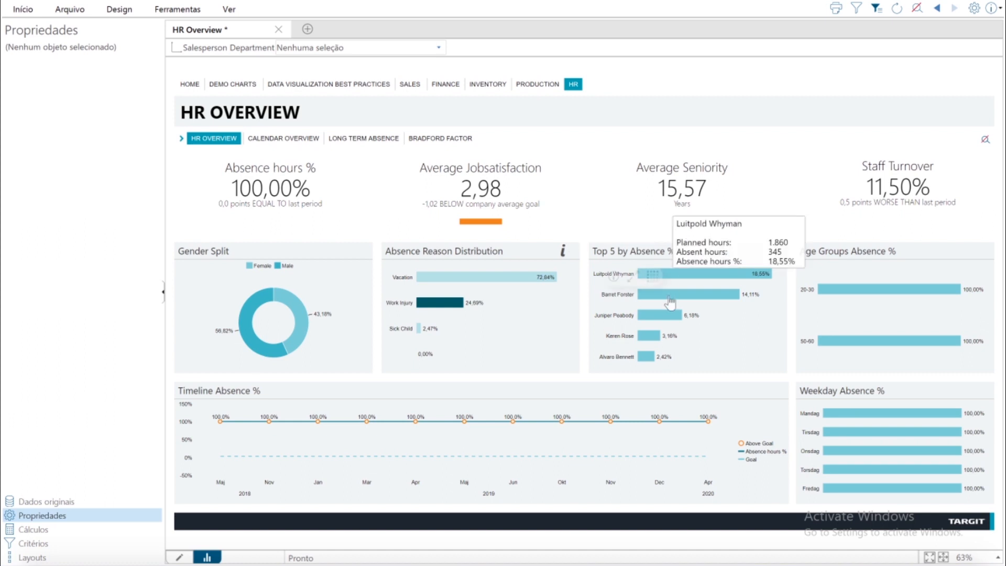
mouse_move(916, 298)
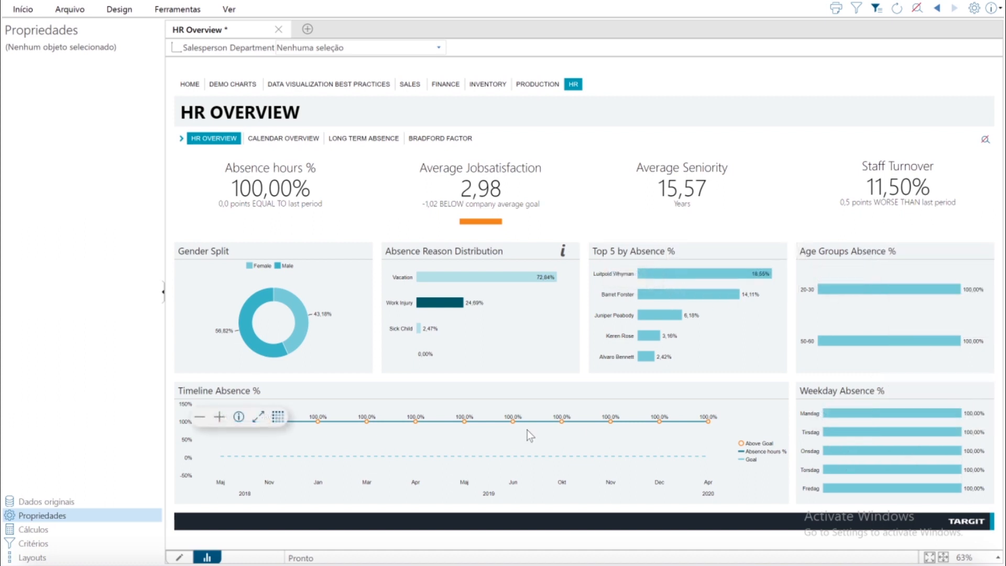